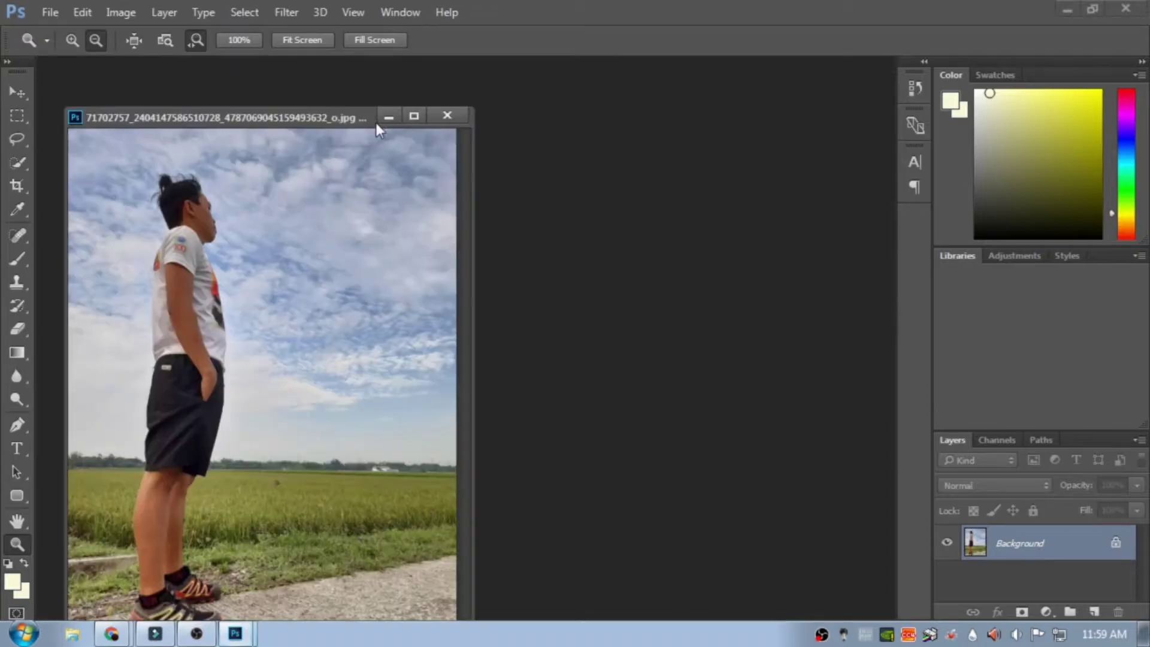
# Duplicate the Background layer and name the copy back
pyautogui.moveTo(568, 251)
pyautogui.mouseDown()
pyautogui.moveTo(529, 255)
pyautogui.moveTo(562, 259)
pyautogui.mouseUp()
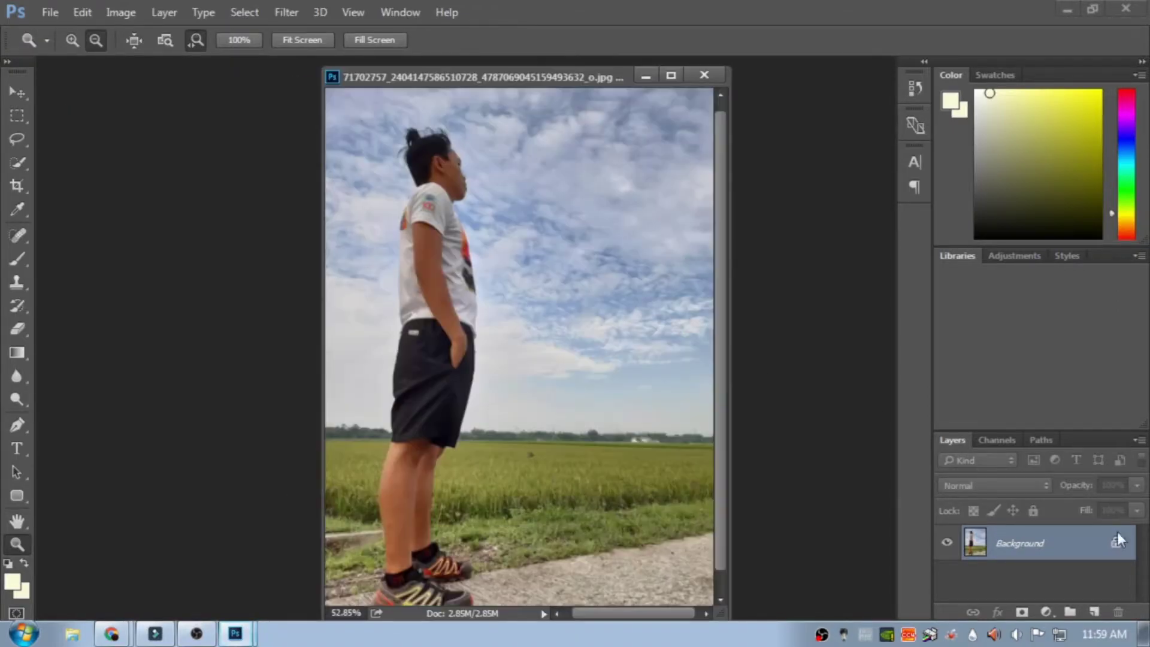
pyautogui.rightClick(1116, 535)
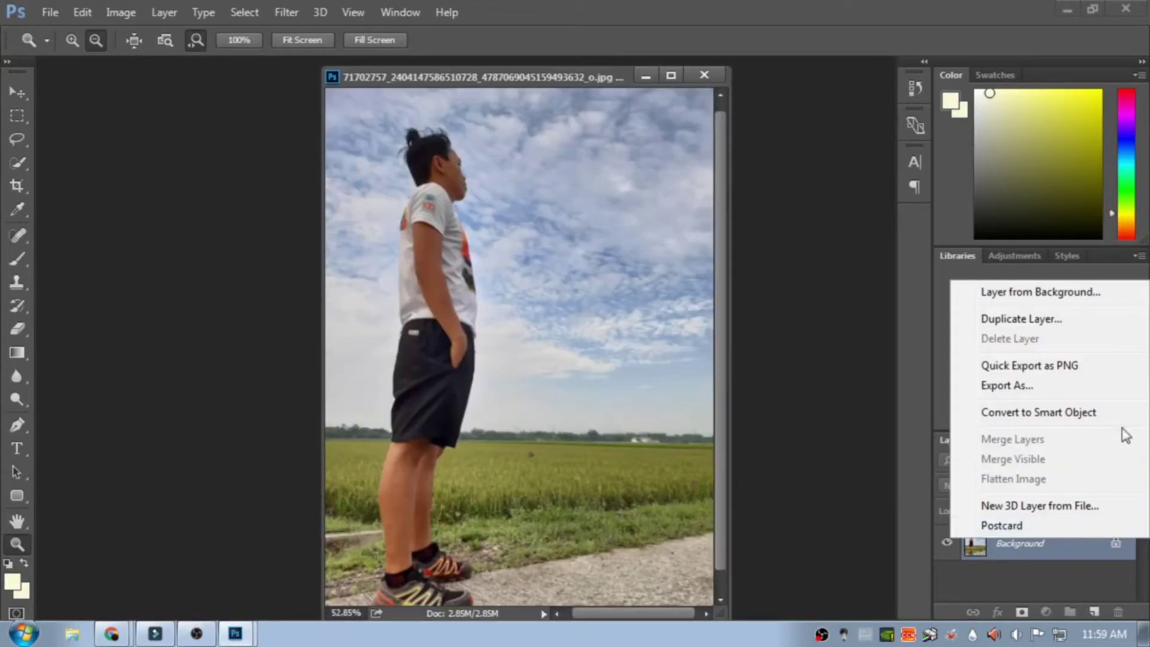
pyautogui.click(1053, 329)
pyautogui.write('back')
pyautogui.press('Return')
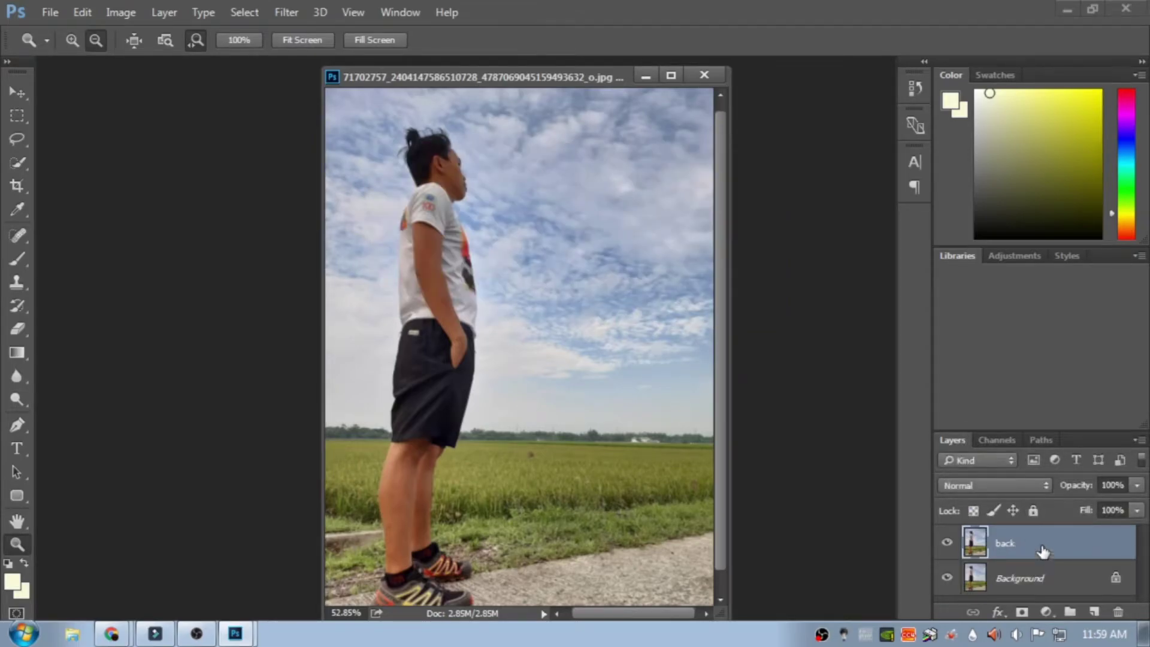
pyautogui.press('v')
pyautogui.moveTo(570, 360); pyautogui.dragTo(576, 333)
pyautogui.hotkey('alt', 'f')
pyautogui.press('Return')
pyautogui.click(791, 123)
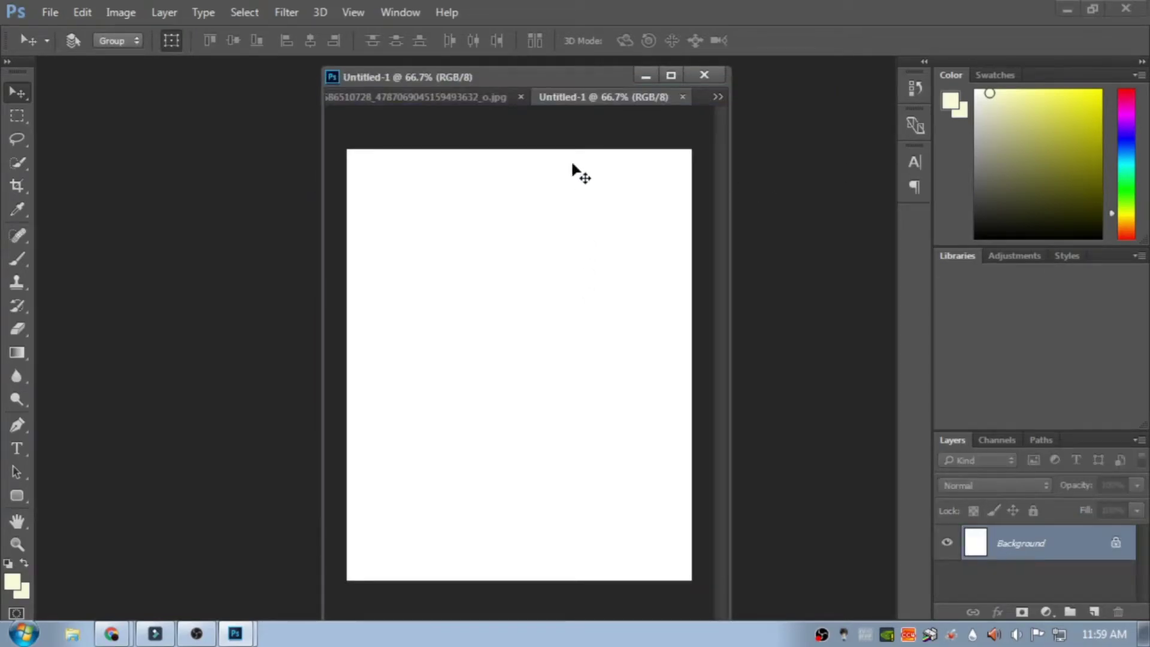
pyautogui.moveTo(580, 97); pyautogui.dragTo(557, 218)
pyautogui.moveTo(628, 170); pyautogui.dragTo(240, 80)
pyautogui.moveTo(458, 76); pyautogui.dragTo(593, 101)
pyautogui.moveTo(637, 265); pyautogui.dragTo(97, 314)
pyautogui.moveTo(575, 97); pyautogui.dragTo(503, 90)
pyautogui.click(265, 80)
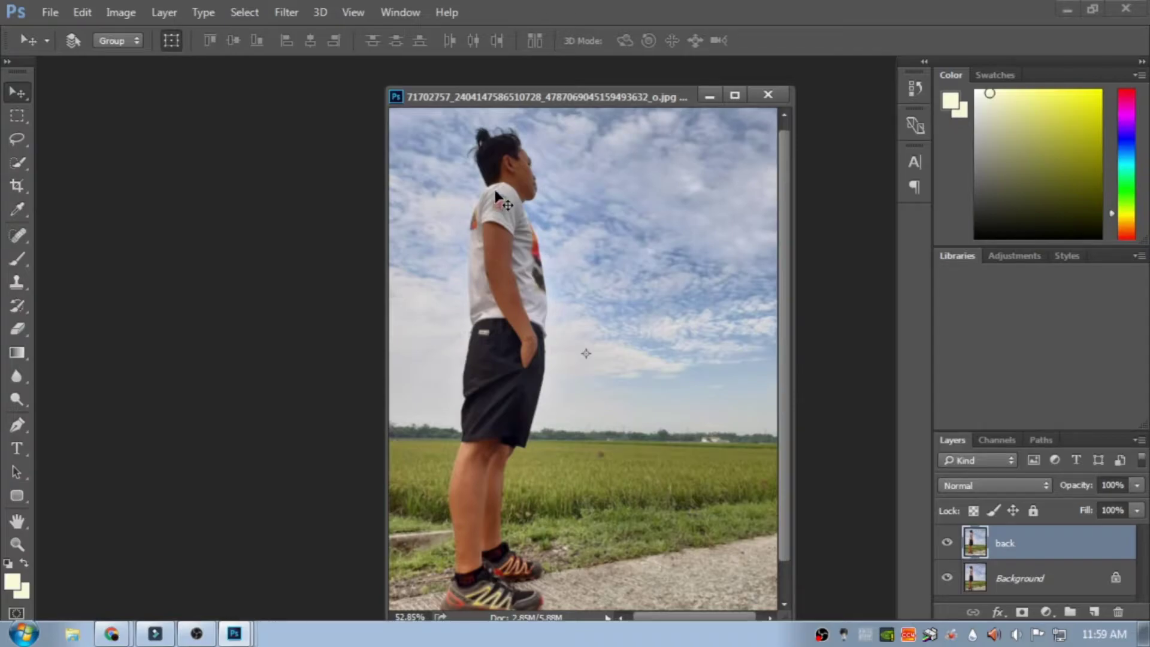
# Outline a patch of clear sky in front of the person with the Lasso tool and copy it to a new layer
pyautogui.press('z')
pyautogui.moveTo(532, 247); pyautogui.dragTo(580, 288)
pyautogui.moveTo(676, 616); pyautogui.dragTo(653, 616)
pyautogui.scroll(-5, 645, 381)
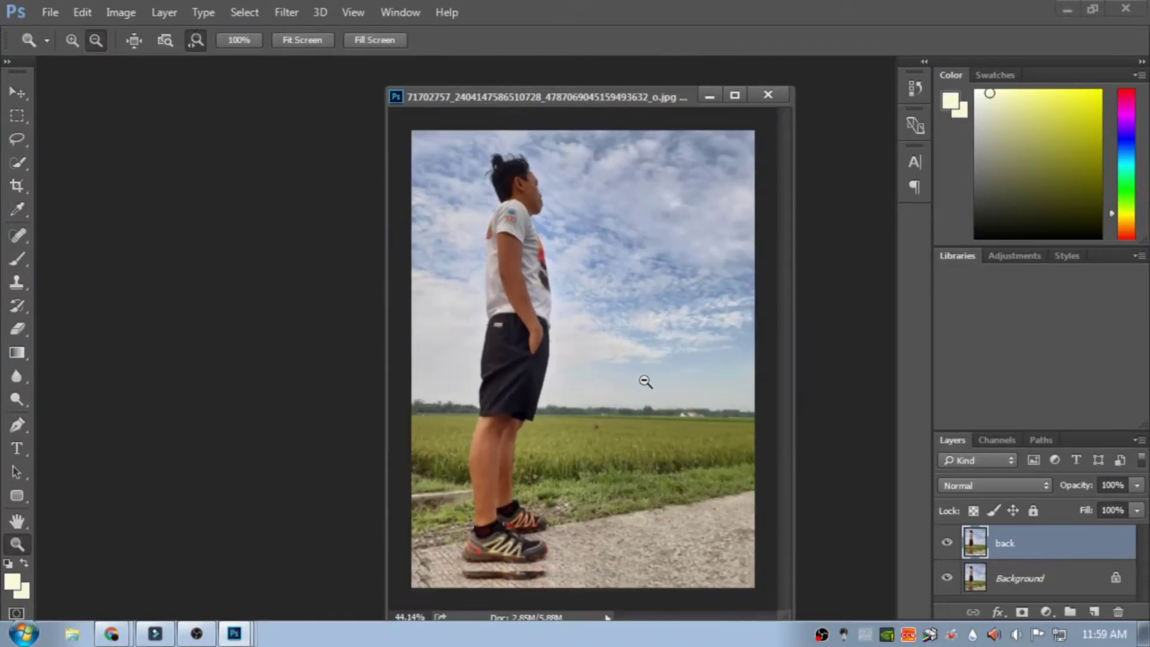
pyautogui.click(16, 161)
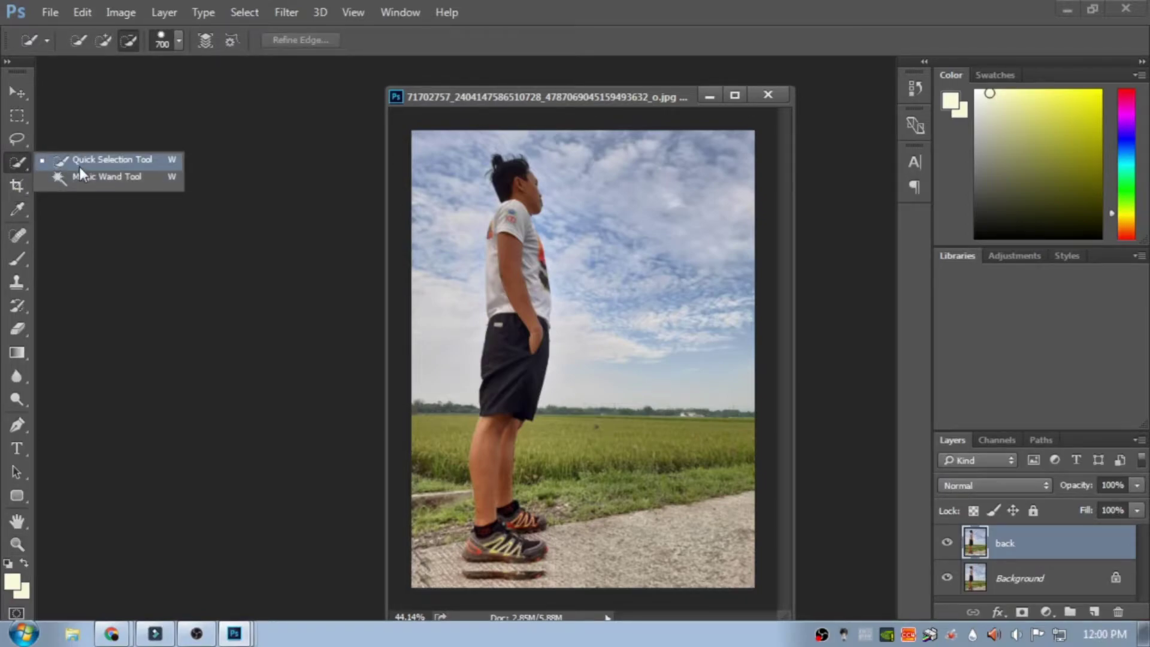
pyautogui.click(17, 138)
pyautogui.click(67, 139)
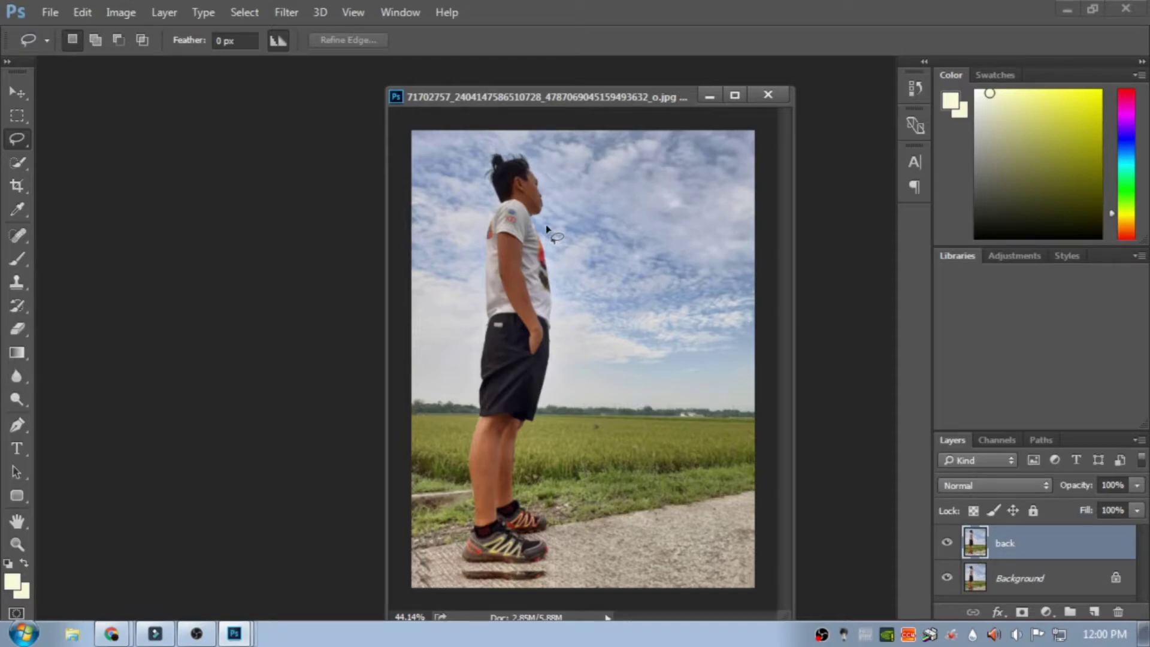
pyautogui.moveTo(556, 329)
pyautogui.mouseDown()
pyautogui.moveTo(619, 213)
pyautogui.moveTo(548, 224)
pyautogui.mouseUp()
pyautogui.hotkey('ctrl', 'j')
# Move the sky patch over the torso, stretched to about 115% width and 111% height, and set its layer opacity to 67%
pyautogui.press('v')
pyautogui.moveTo(598, 275); pyautogui.dragTo(520, 249)
pyautogui.moveTo(547, 311); pyautogui.dragTo(560, 324)
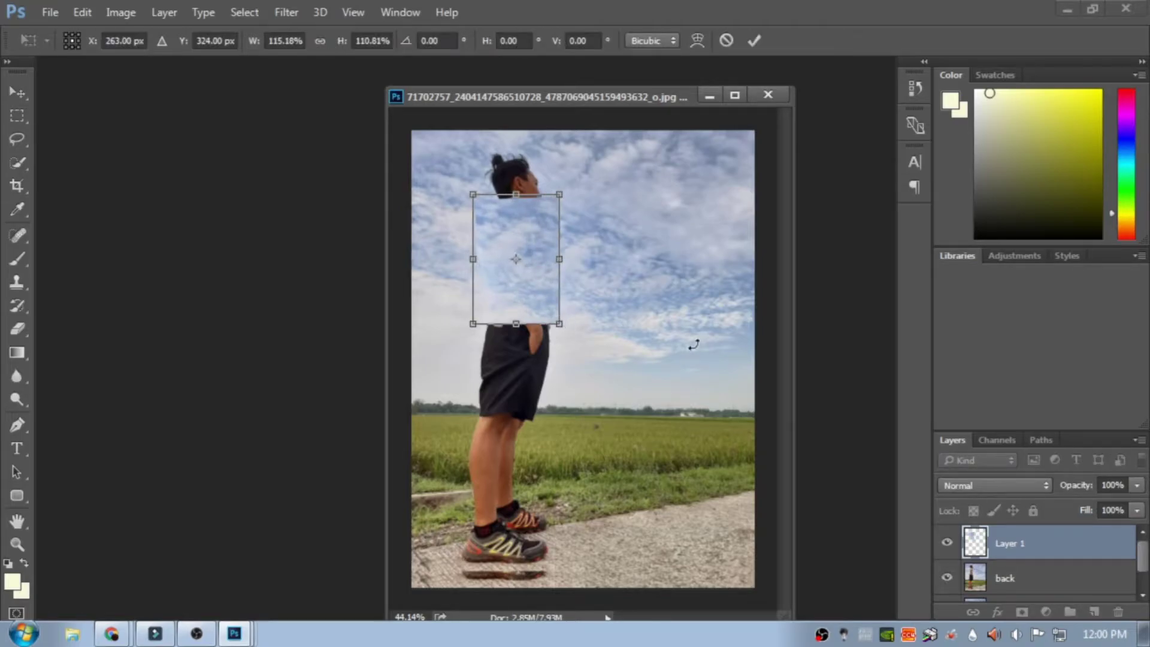
pyautogui.press('Return')
pyautogui.click(1137, 485)
pyautogui.moveTo(1137, 504); pyautogui.dragTo(1106, 504)
# Erase the sky patch where it covers the face and neck, using a 50 px eraser
pyautogui.press('z')
pyautogui.moveTo(617, 301); pyautogui.dragTo(686, 435)
pyautogui.scroll(2, 686, 434)
pyautogui.moveTo(721, 617); pyautogui.dragTo(685, 615)
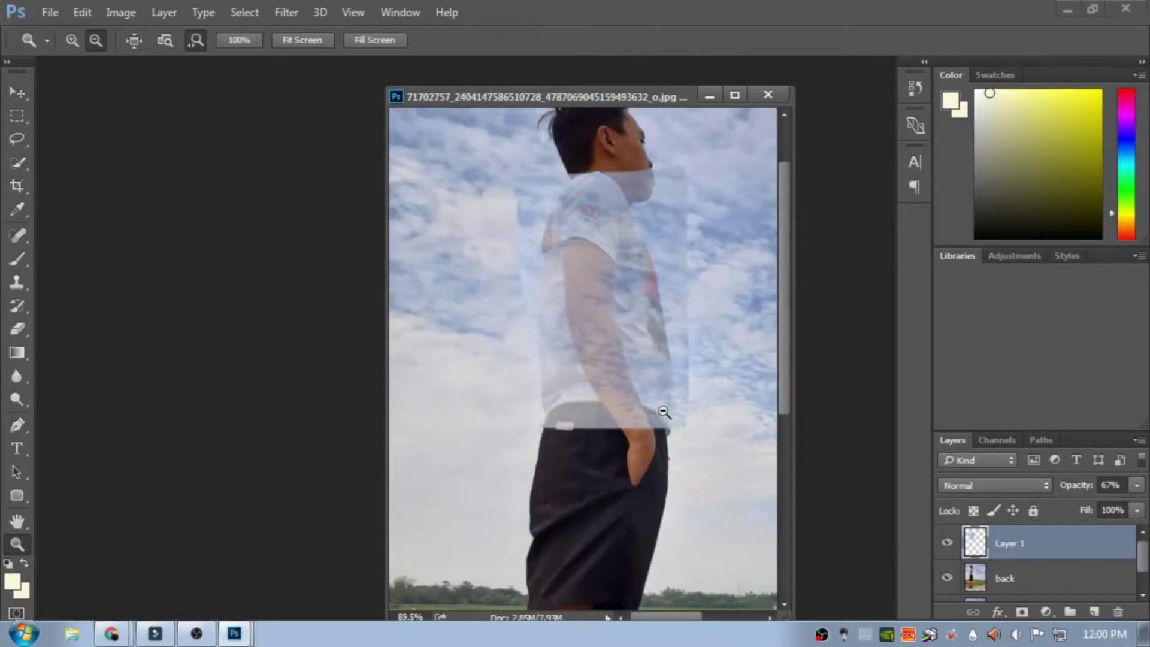
pyautogui.click(663, 416)
pyautogui.press('e')
pyautogui.moveTo(667, 218); pyautogui.dragTo(608, 175)
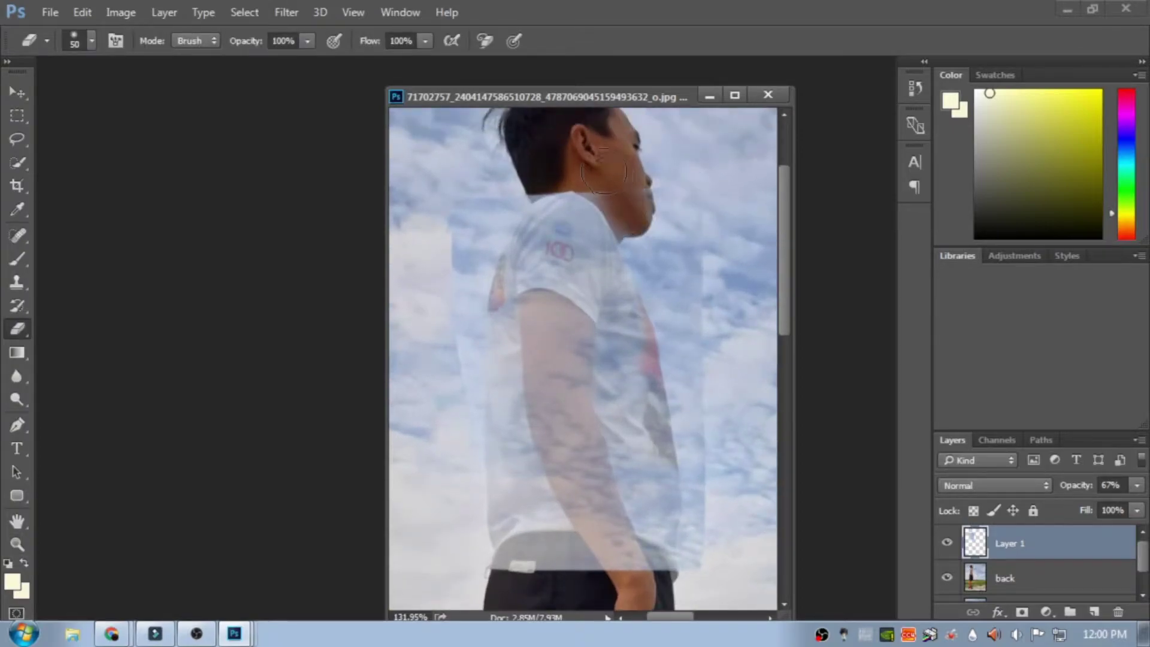
# Erase the excess sky patch in front of the chest and shirt with a 15 to 25 px eraser
pyautogui.press('[')
pyautogui.press('[')
pyautogui.press('[')
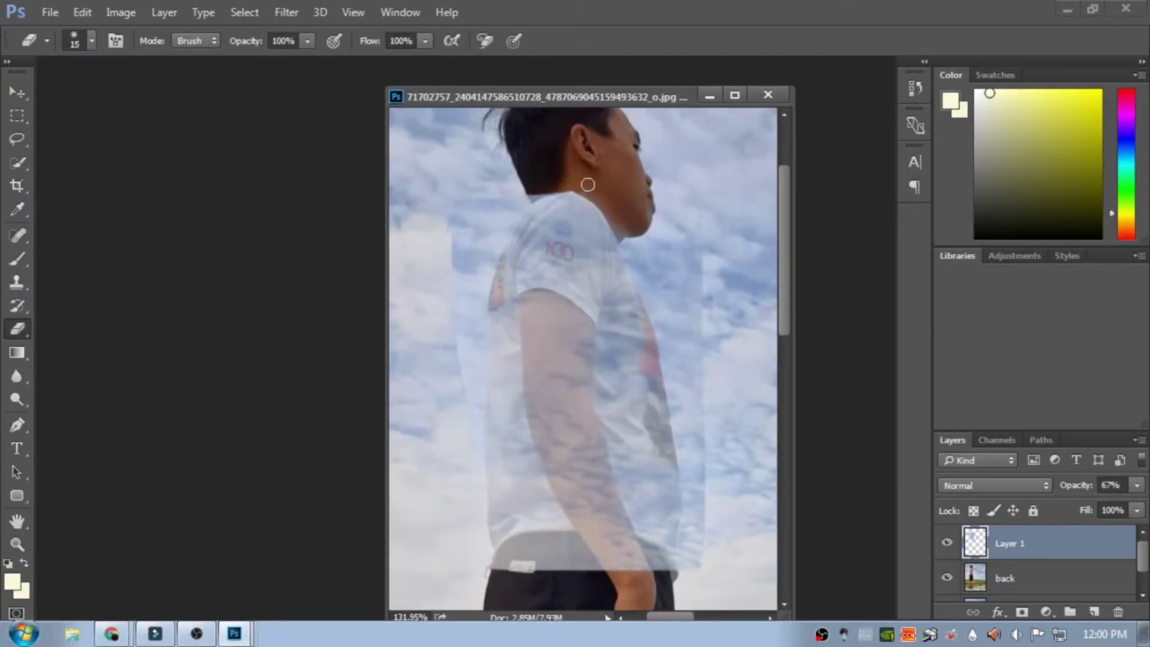
pyautogui.moveTo(703, 263); pyautogui.dragTo(711, 557)
pyautogui.press(']')
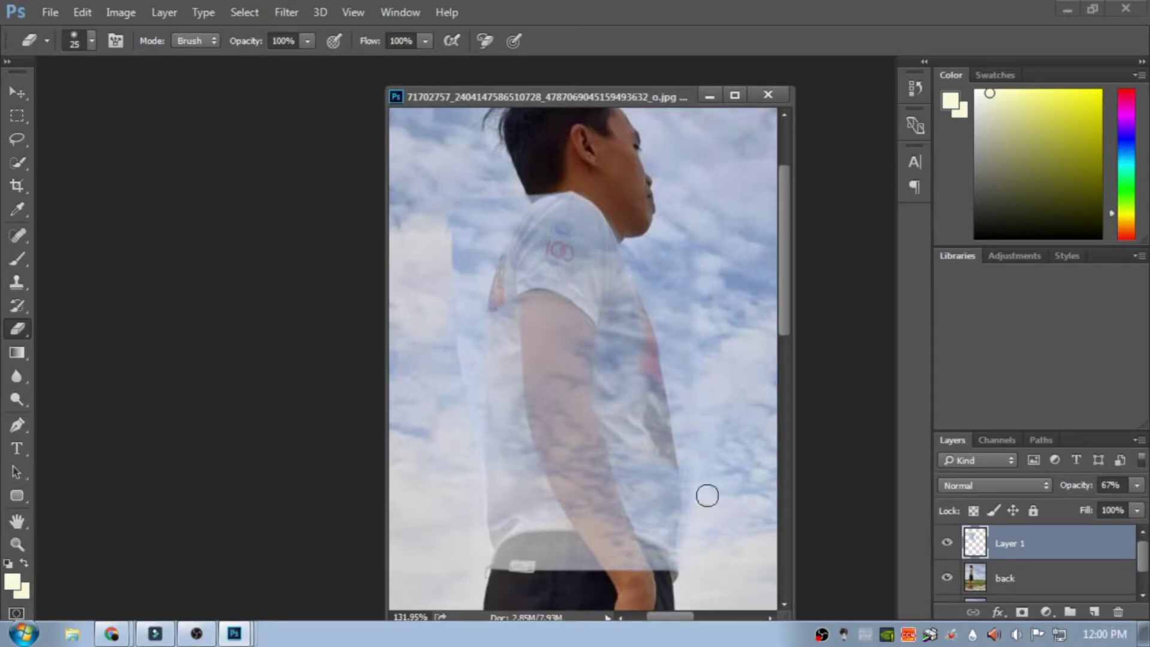
pyautogui.moveTo(624, 228); pyautogui.dragTo(673, 389)
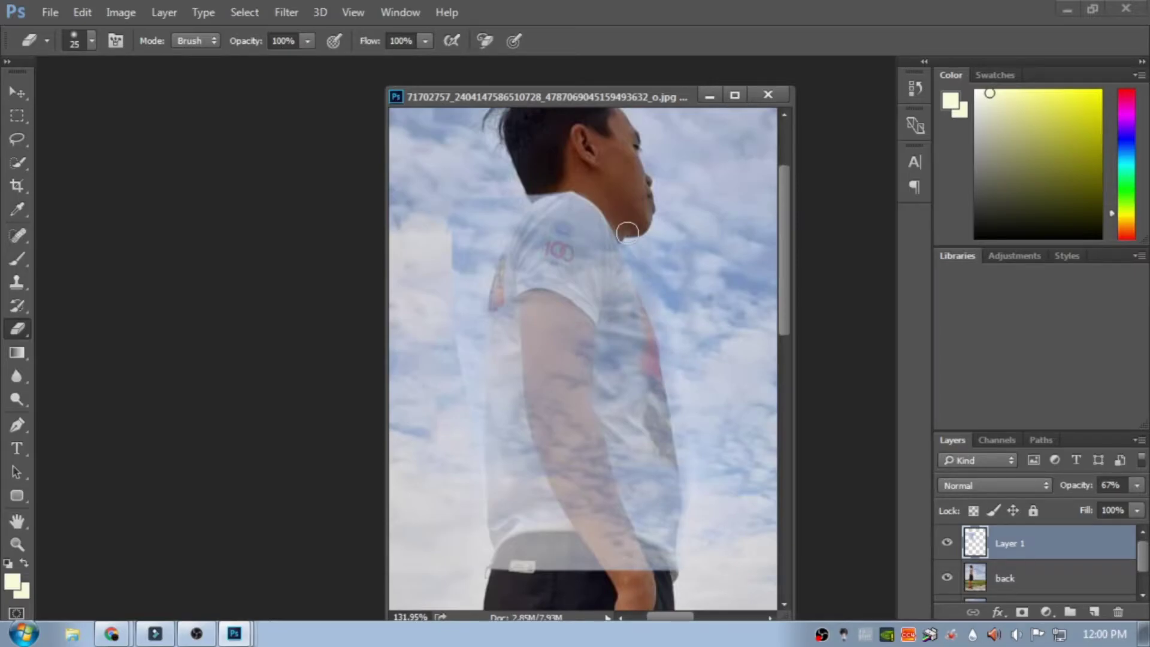
pyautogui.scroll(-3, 661, 323)
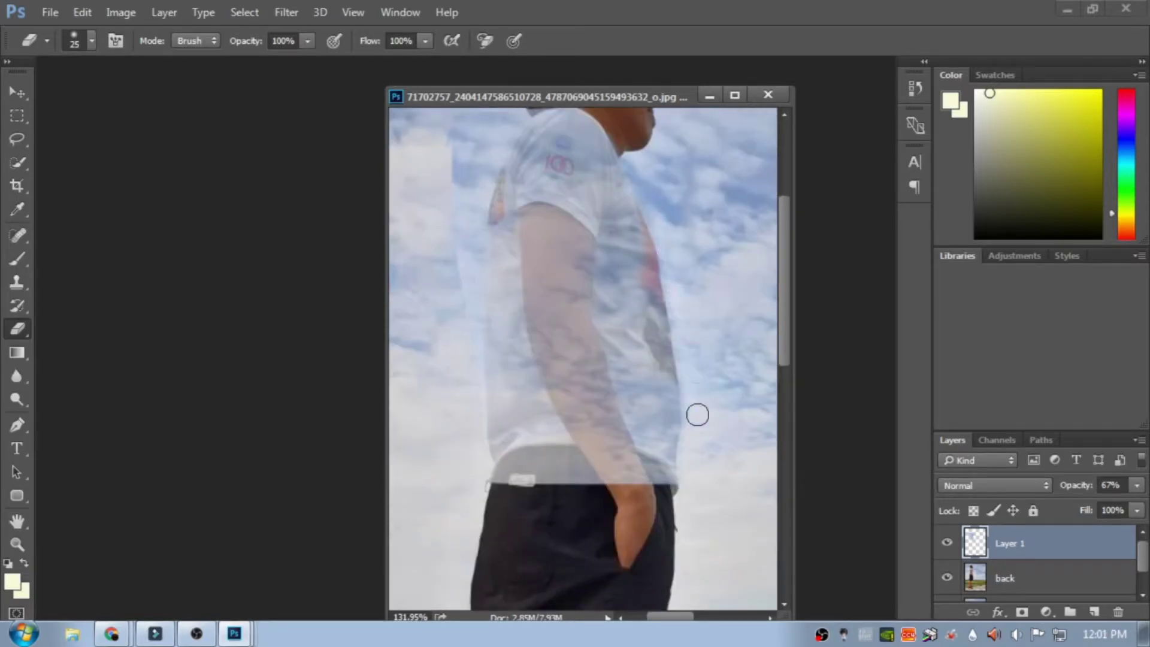
# Erase the excess sky patch around the shoulder and behind the back of the shirt with the 25 px eraser
pyautogui.scroll(3, 664, 293)
pyautogui.moveTo(570, 180); pyautogui.dragTo(477, 212)
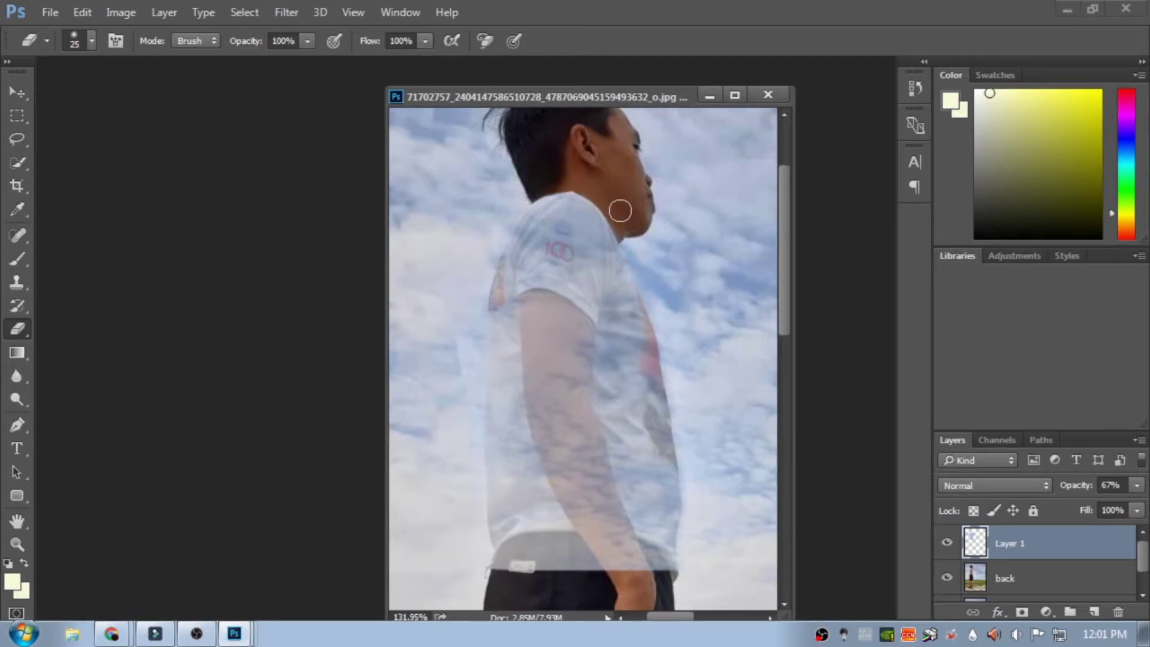
pyautogui.scroll(-3, 718, 267)
pyautogui.moveTo(477, 163)
pyautogui.mouseDown()
pyautogui.moveTo(458, 306)
pyautogui.moveTo(466, 246)
pyautogui.moveTo(470, 277)
pyautogui.mouseUp()
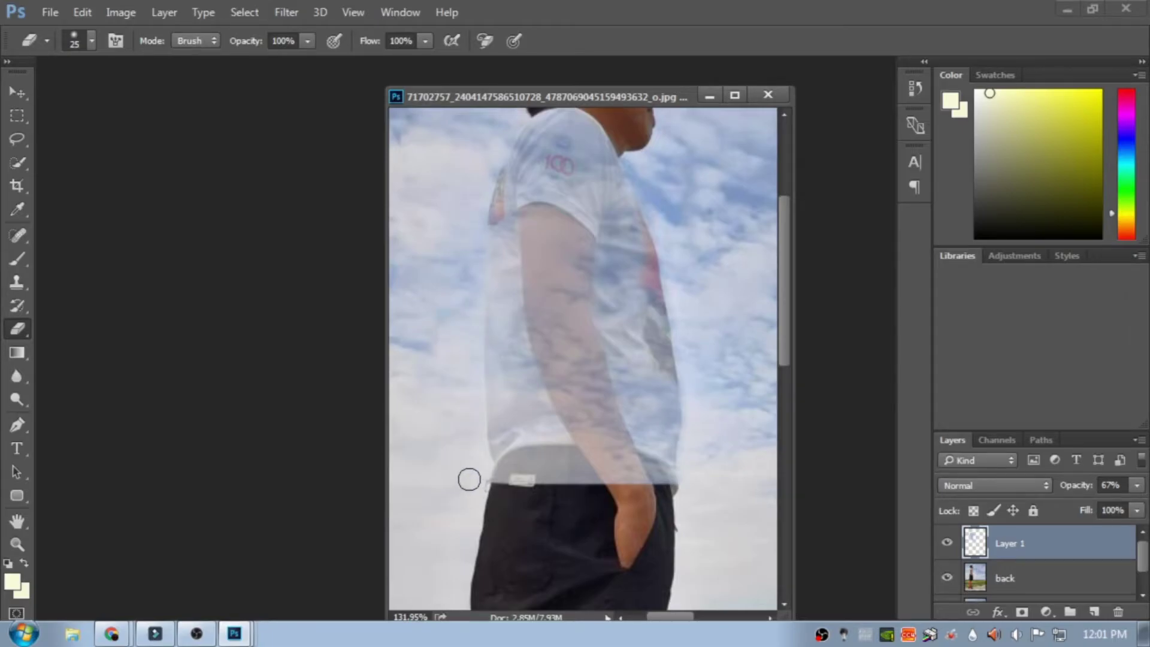
# Preview the sky patch at 100% opacity, and set Layer 1's opacity to 44%
pyautogui.press('z')
pyautogui.moveTo(715, 339); pyautogui.dragTo(662, 355)
pyautogui.click(1136, 486)
pyautogui.moveTo(1110, 506); pyautogui.dragTo(1142, 509)
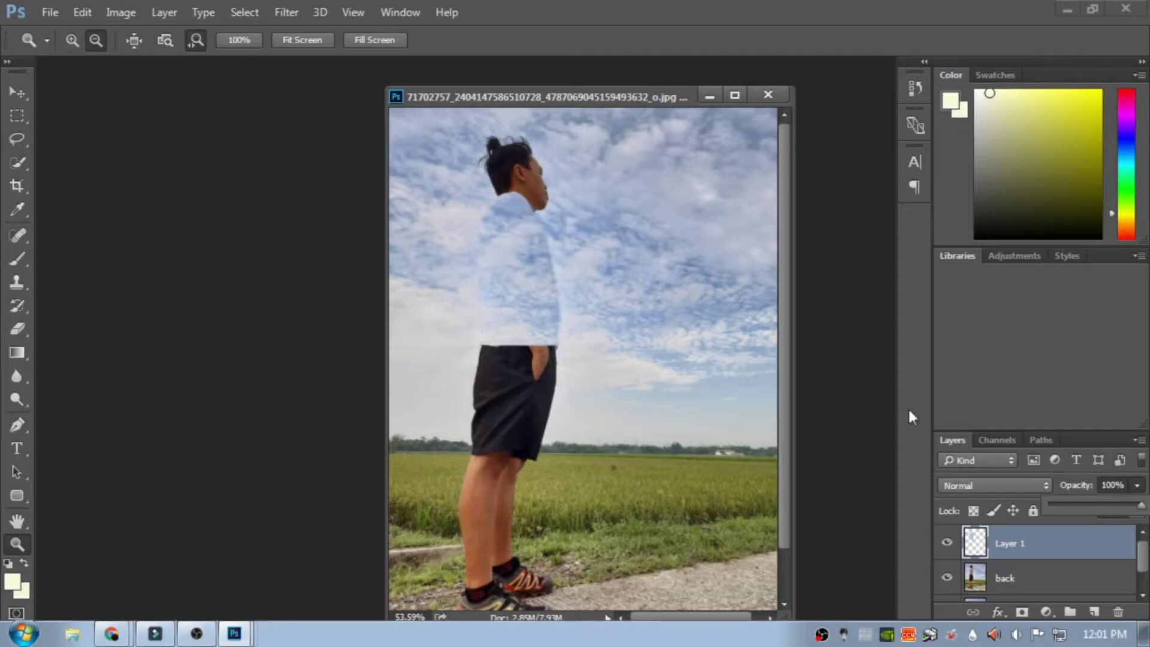
pyautogui.moveTo(1131, 507); pyautogui.dragTo(1083, 533)
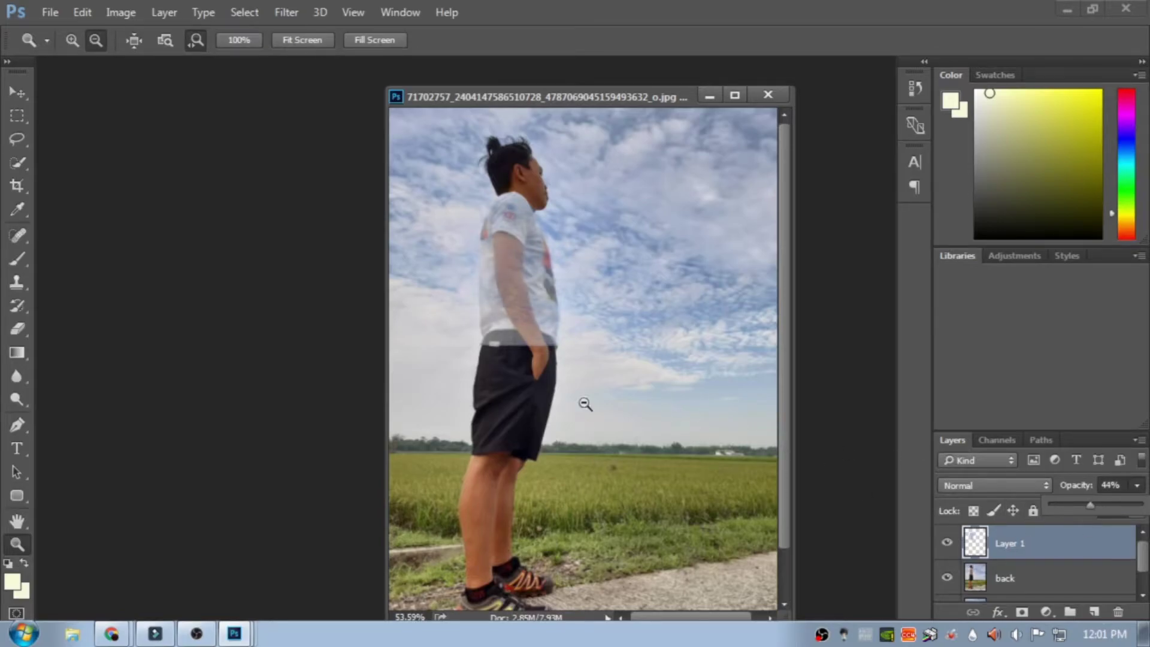
# Erase the sky patch from the inside of the arm below the sleeve
pyautogui.click(529, 372)
pyautogui.moveTo(529, 372); pyautogui.dragTo(588, 514)
pyautogui.scroll(4, 581, 450)
pyautogui.scroll(2, 581, 449)
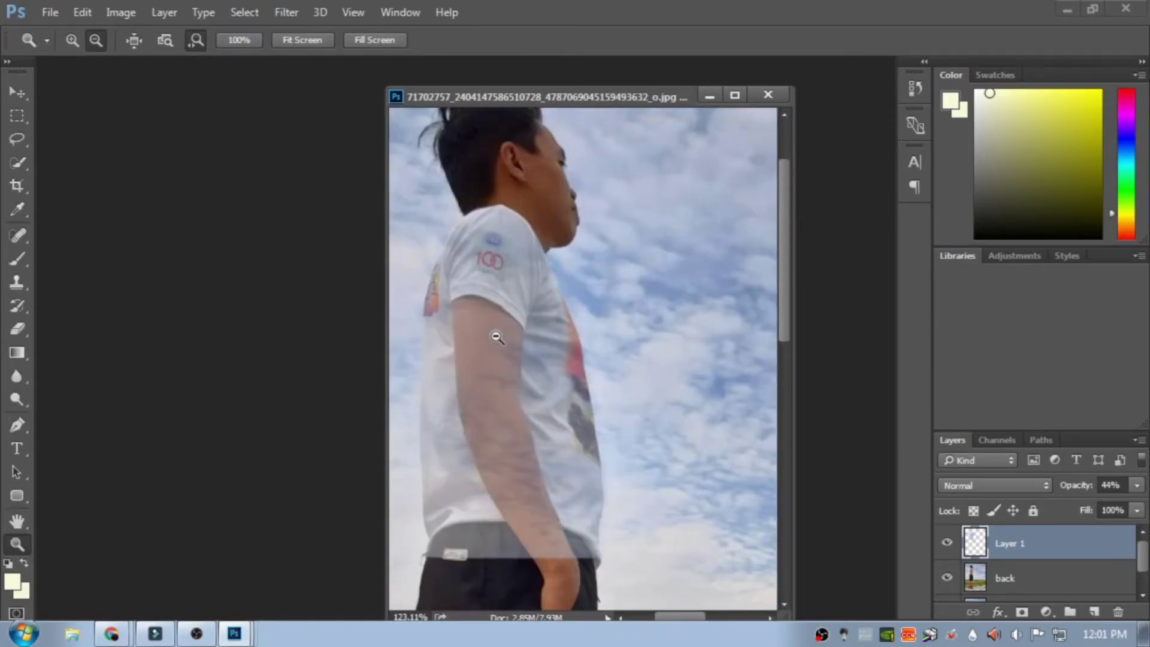
pyautogui.moveTo(684, 623); pyautogui.dragTo(675, 618)
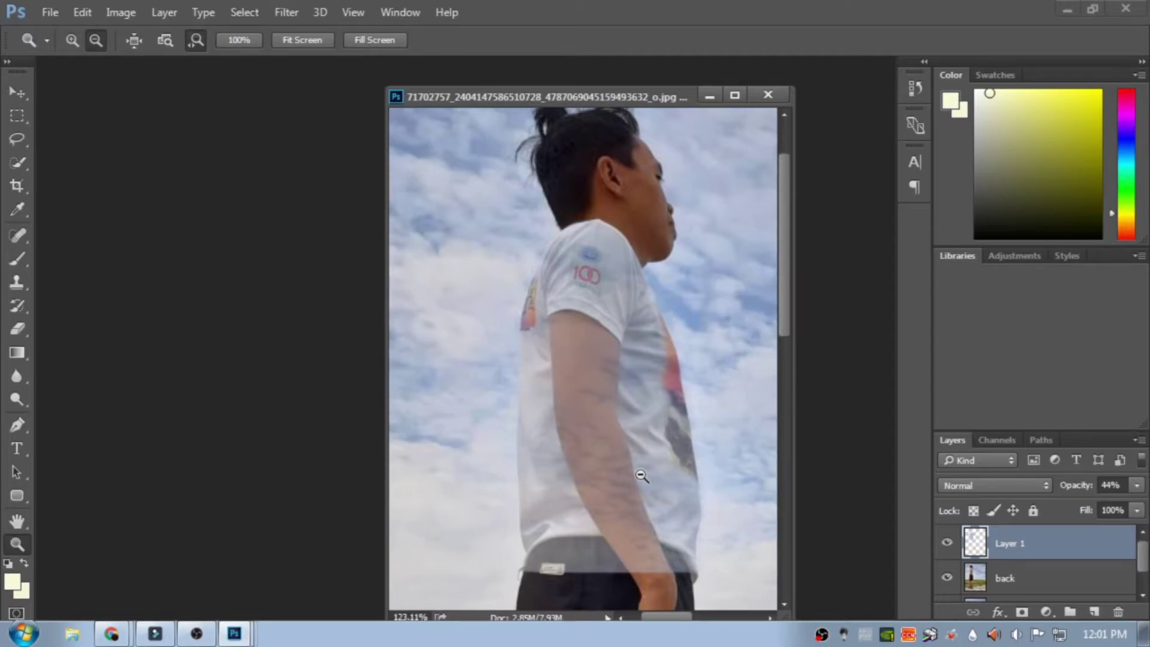
pyautogui.press('e')
pyautogui.moveTo(575, 322); pyautogui.dragTo(580, 412)
pyautogui.hotkey('ctrl', 'z')
pyautogui.moveTo(558, 328)
pyautogui.mouseDown()
pyautogui.moveTo(608, 348)
pyautogui.moveTo(601, 376)
pyautogui.moveTo(586, 374)
pyautogui.moveTo(564, 337)
pyautogui.moveTo(566, 382)
pyautogui.moveTo(591, 470)
pyautogui.moveTo(643, 569)
pyautogui.moveTo(593, 429)
pyautogui.moveTo(607, 457)
pyautogui.mouseUp()
pyautogui.moveTo(576, 392); pyautogui.dragTo(628, 383)
pyautogui.moveTo(627, 310); pyautogui.dragTo(623, 491)
# Clean the sky patch off the sleeve hem line and the upper arm's edges with a 7 px eraser
pyautogui.press('[')
pyautogui.press('[')
pyautogui.press('[')
pyautogui.press('[')
pyautogui.moveTo(540, 399)
pyautogui.mouseDown()
pyautogui.moveTo(602, 410)
pyautogui.moveTo(668, 461)
pyautogui.moveTo(665, 586)
pyautogui.mouseUp()
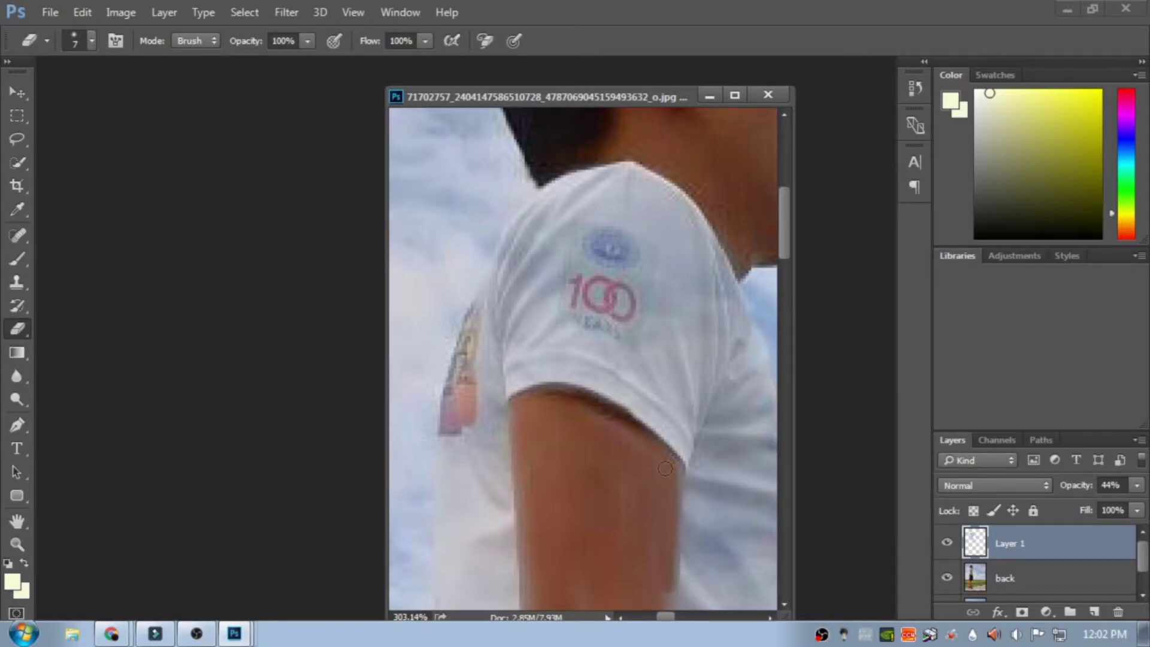
pyautogui.scroll(-2, 678, 418)
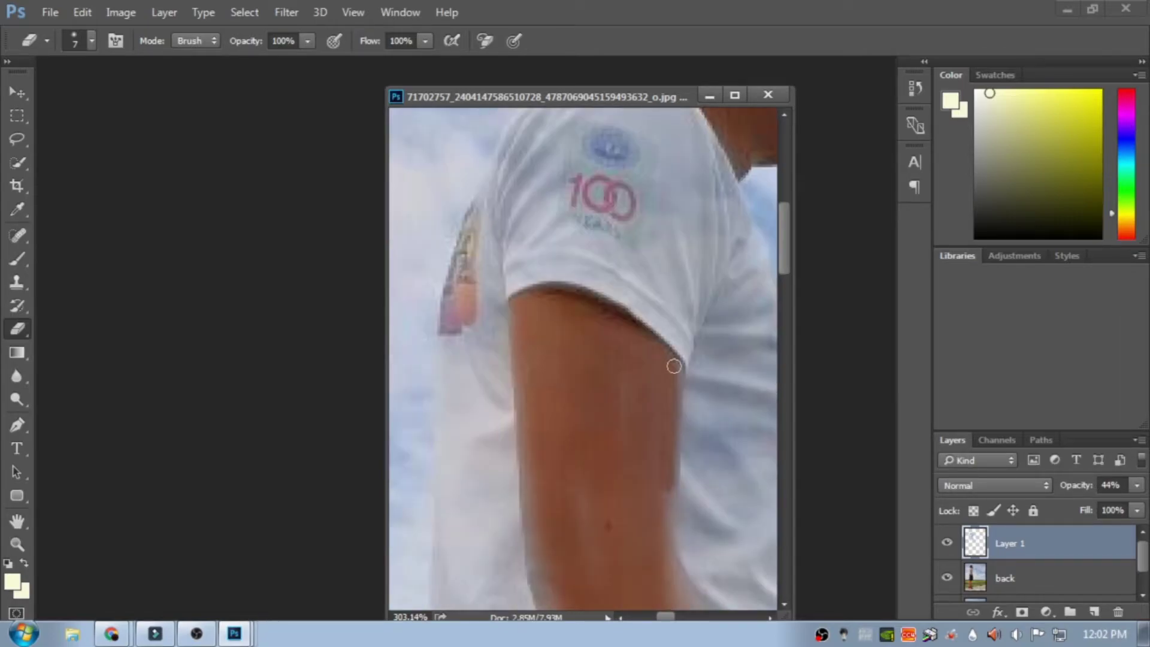
pyautogui.moveTo(669, 444); pyautogui.dragTo(666, 576)
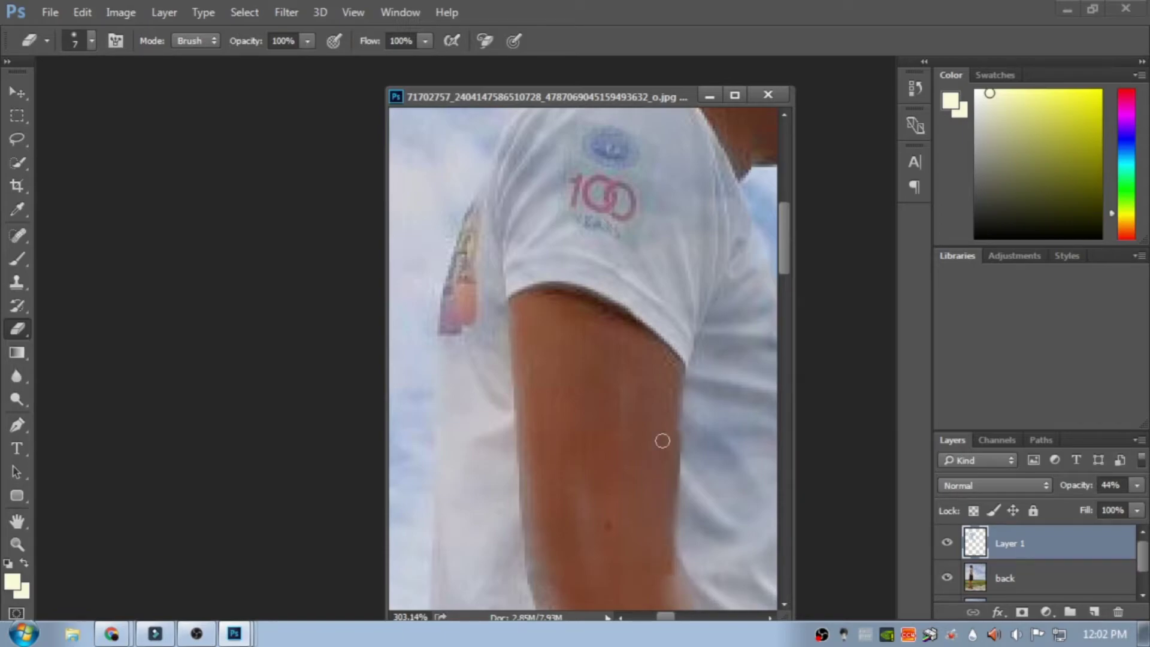
# Erase the sky patch over the elbow's back edge, and clear the middle of the arm with a 20 px eraser
pyautogui.scroll(-2, 567, 261)
pyautogui.moveTo(521, 259); pyautogui.dragTo(548, 458)
pyautogui.press(']')
pyautogui.press(']')
pyautogui.press(']')
pyautogui.press(']')
pyautogui.press(']')
pyautogui.moveTo(644, 261)
pyautogui.mouseDown()
pyautogui.moveTo(585, 395)
pyautogui.moveTo(567, 484)
pyautogui.moveTo(601, 490)
pyautogui.moveTo(614, 463)
pyautogui.moveTo(655, 490)
pyautogui.moveTo(621, 523)
pyautogui.mouseUp()
pyautogui.scroll(-4, 599, 359)
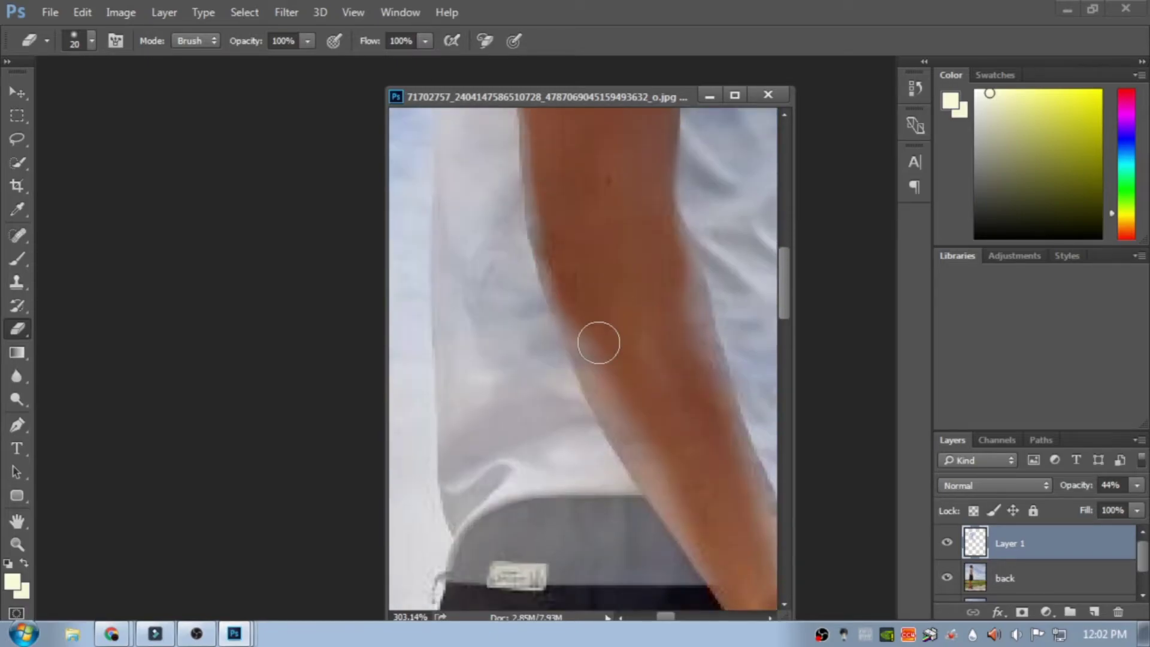
# Erase the sky patch along the back edge of the elbow and forearm down to the wrist with an 8 px eraser
pyautogui.scroll(2, 599, 342)
pyautogui.press('[')
pyautogui.moveTo(524, 168)
pyautogui.mouseDown()
pyautogui.moveTo(539, 355)
pyautogui.moveTo(585, 483)
pyautogui.mouseUp()
pyautogui.scroll(-2, 584, 483)
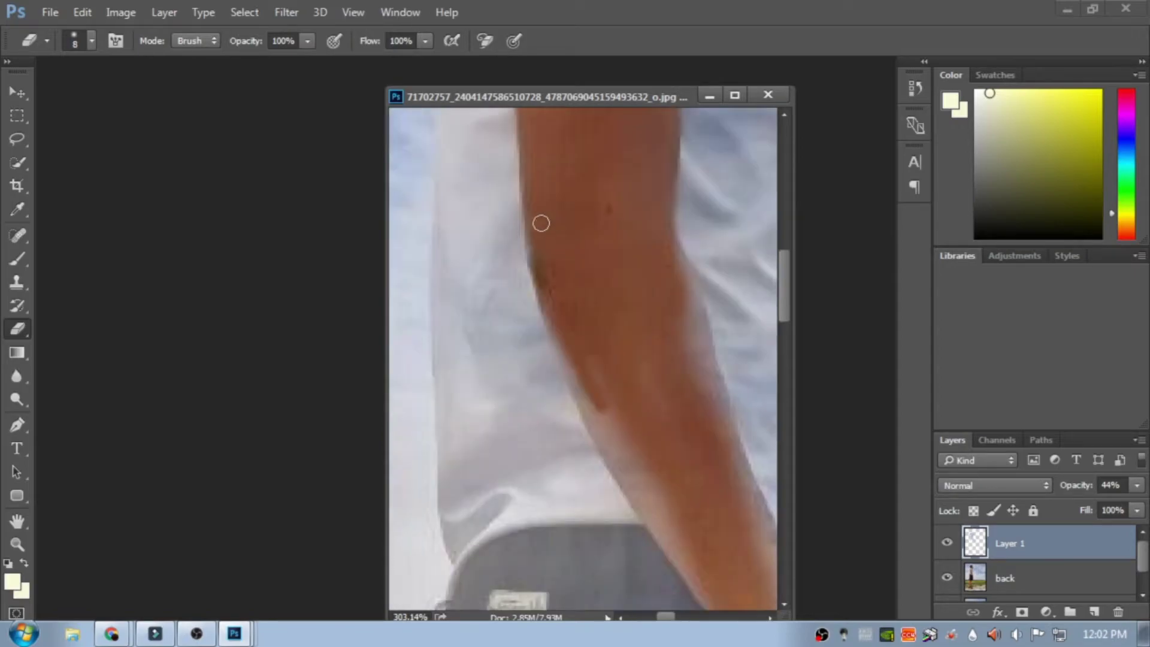
pyautogui.scroll(-3, 567, 168)
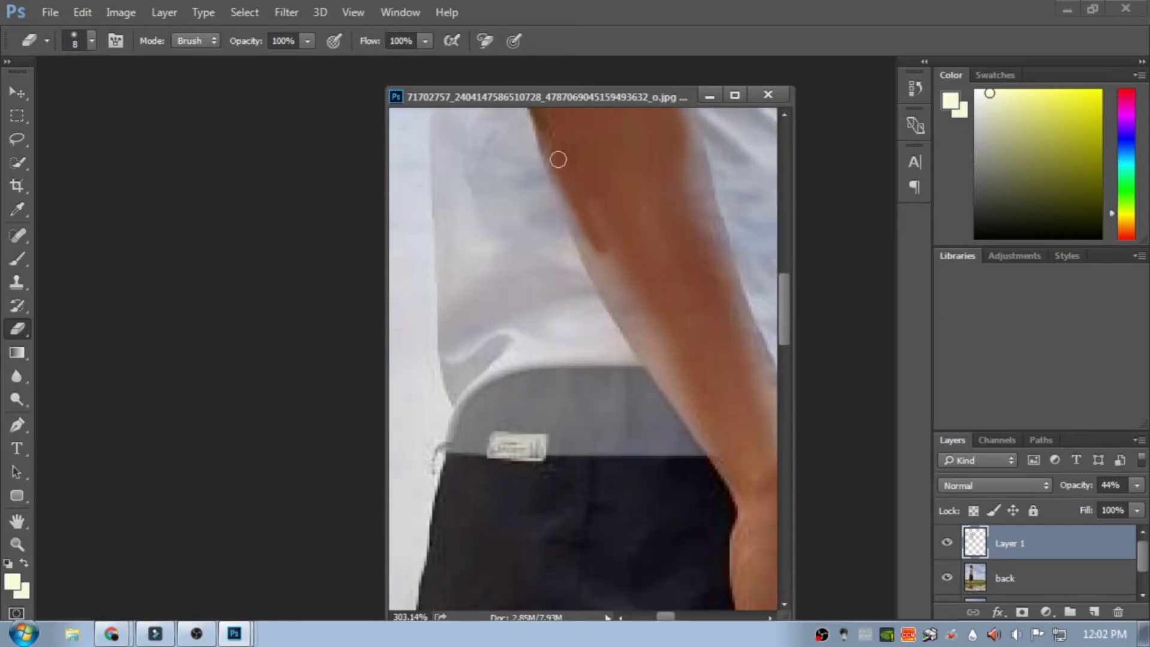
pyautogui.moveTo(558, 181)
pyautogui.mouseDown()
pyautogui.moveTo(602, 284)
pyautogui.moveTo(735, 463)
pyautogui.mouseUp()
# Refine the forearm edge beside the waistband with the 8 px eraser, undoing the first two strokes
pyautogui.scroll(-2, 734, 462)
pyautogui.moveTo(639, 242); pyautogui.dragTo(748, 412)
pyautogui.hotkey('ctrl', 'z')
pyautogui.moveTo(647, 244); pyautogui.dragTo(734, 392)
pyautogui.hotkey('ctrl', 'z')
pyautogui.moveTo(675, 293); pyautogui.dragTo(753, 413)
# Erase the remaining sky streaks from the middle of the forearm with a 20 px eraser
pyautogui.scroll(3, 683, 290)
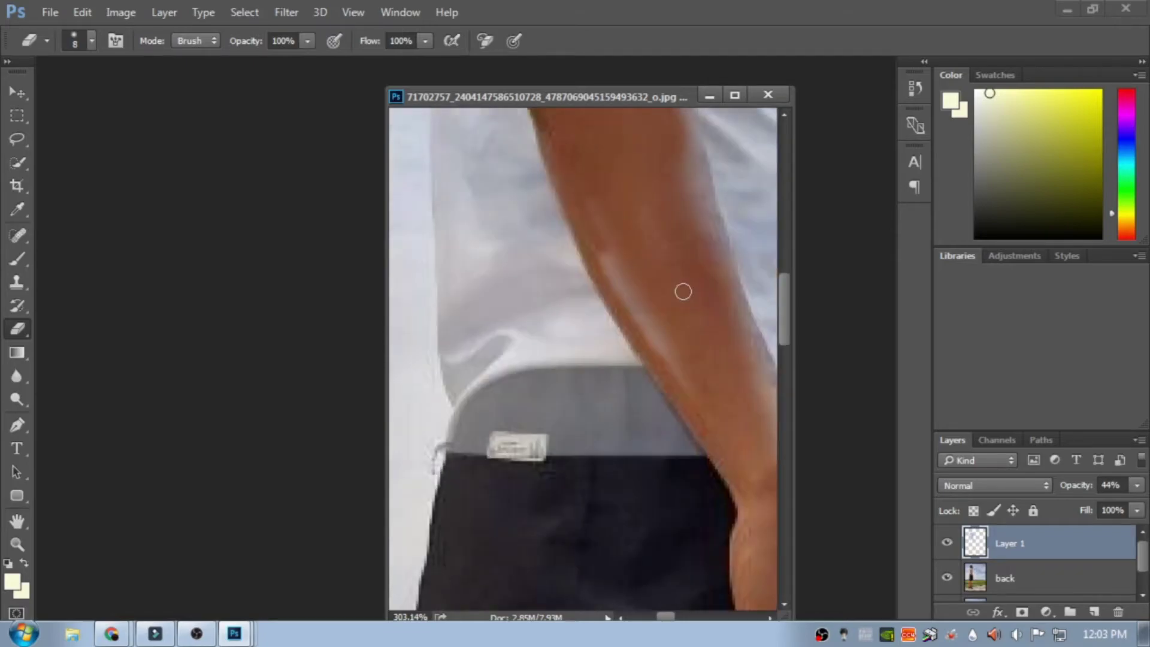
pyautogui.press(']')
pyautogui.press(']')
pyautogui.press(']')
pyautogui.moveTo(610, 317)
pyautogui.mouseDown()
pyautogui.moveTo(641, 386)
pyautogui.moveTo(708, 460)
pyautogui.mouseUp()
# Erase the sky patch along the front edge of the forearm down to the wrist with a 9 px eraser
pyautogui.scroll(3, 683, 379)
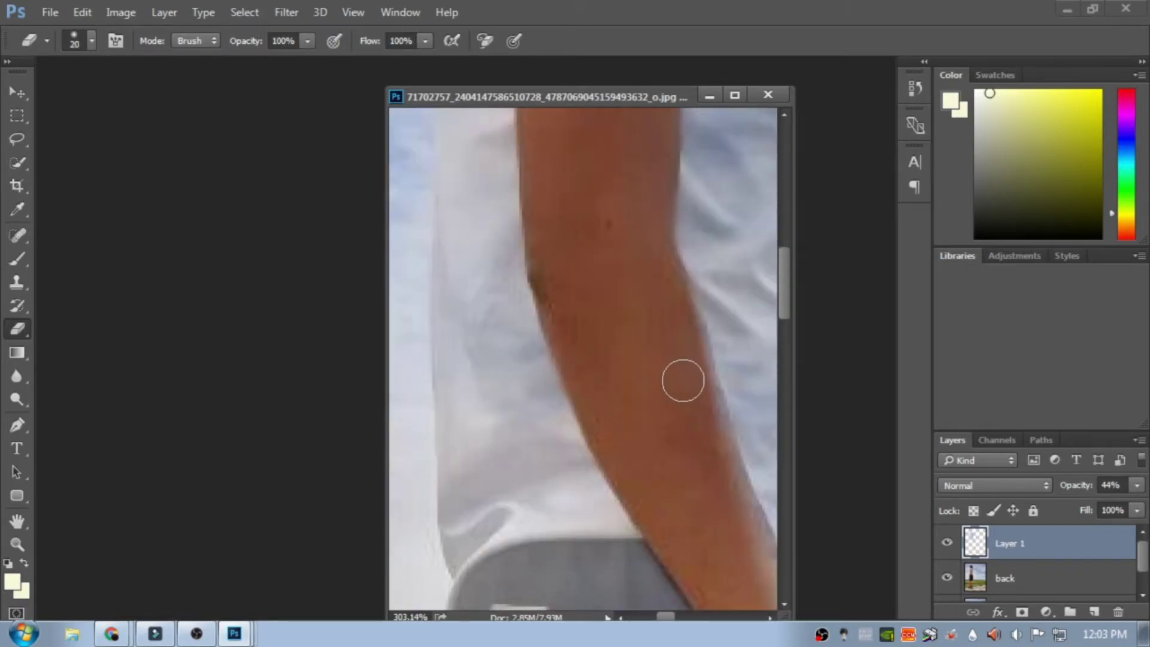
pyautogui.press('[')
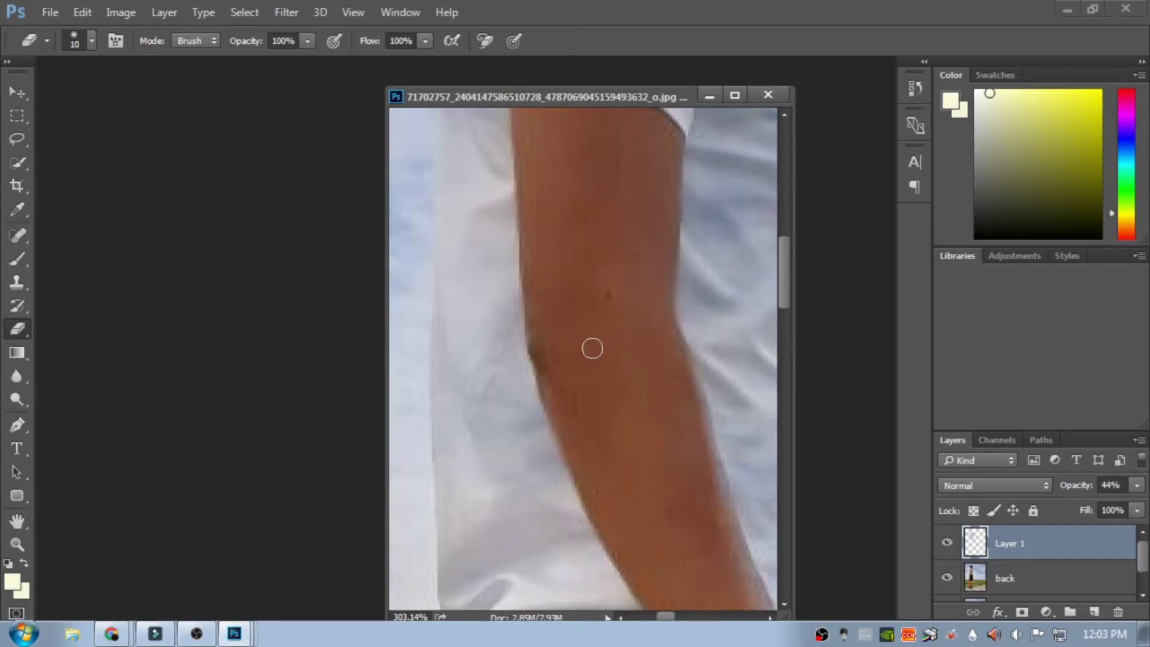
pyautogui.scroll(-4, 588, 348)
pyautogui.moveTo(670, 617); pyautogui.dragTo(679, 618)
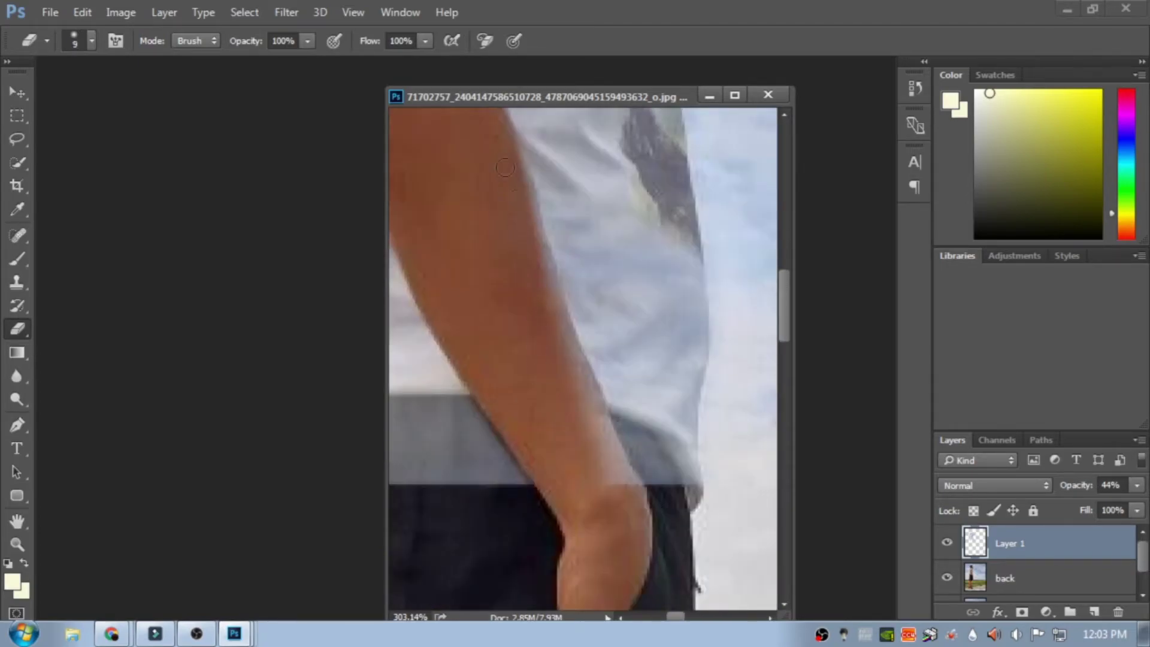
pyautogui.moveTo(543, 284)
pyautogui.mouseDown()
pyautogui.moveTo(613, 451)
pyautogui.moveTo(564, 352)
pyautogui.mouseUp()
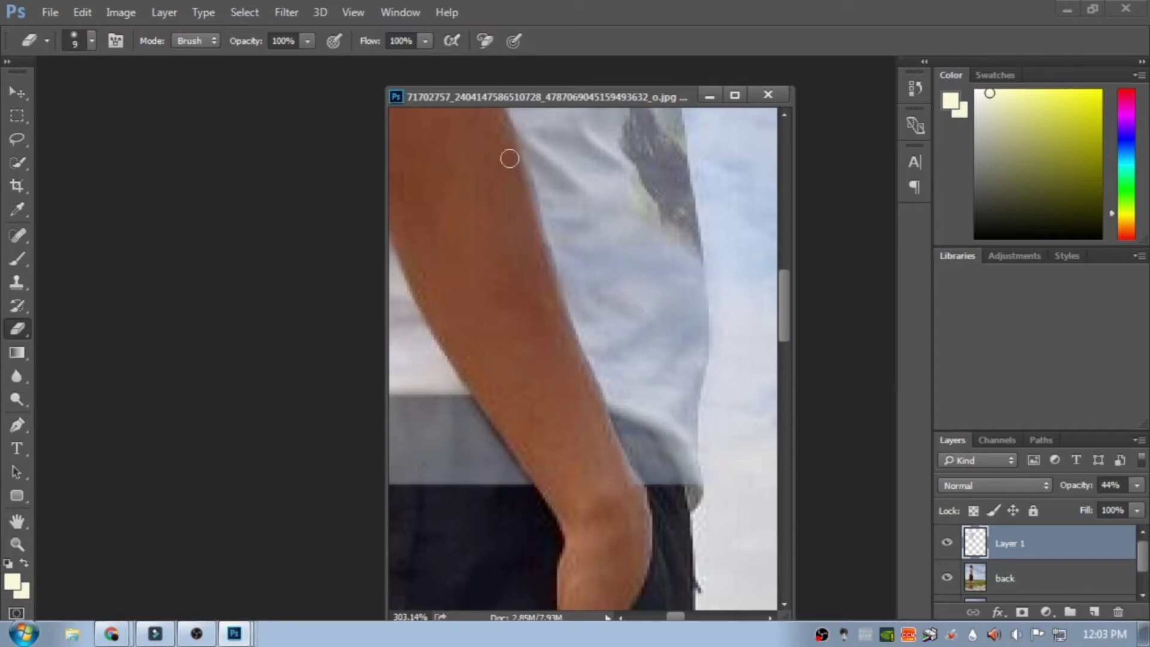
pyautogui.moveTo(631, 485)
pyautogui.mouseDown()
pyautogui.moveTo(601, 387)
pyautogui.moveTo(626, 482)
pyautogui.moveTo(618, 457)
pyautogui.mouseUp()
pyautogui.hotkey('ctrl', 'z')
pyautogui.hotkey('ctrl', 'z')
# Set Layer 1's opacity to 41%
pyautogui.press('z')
pyautogui.hotkey('ctrl', '0')
pyautogui.click(1136, 485)
pyautogui.moveTo(1098, 507)
pyautogui.mouseDown()
pyautogui.moveTo(1136, 504)
pyautogui.moveTo(1087, 506)
pyautogui.mouseUp()
pyautogui.press('s')
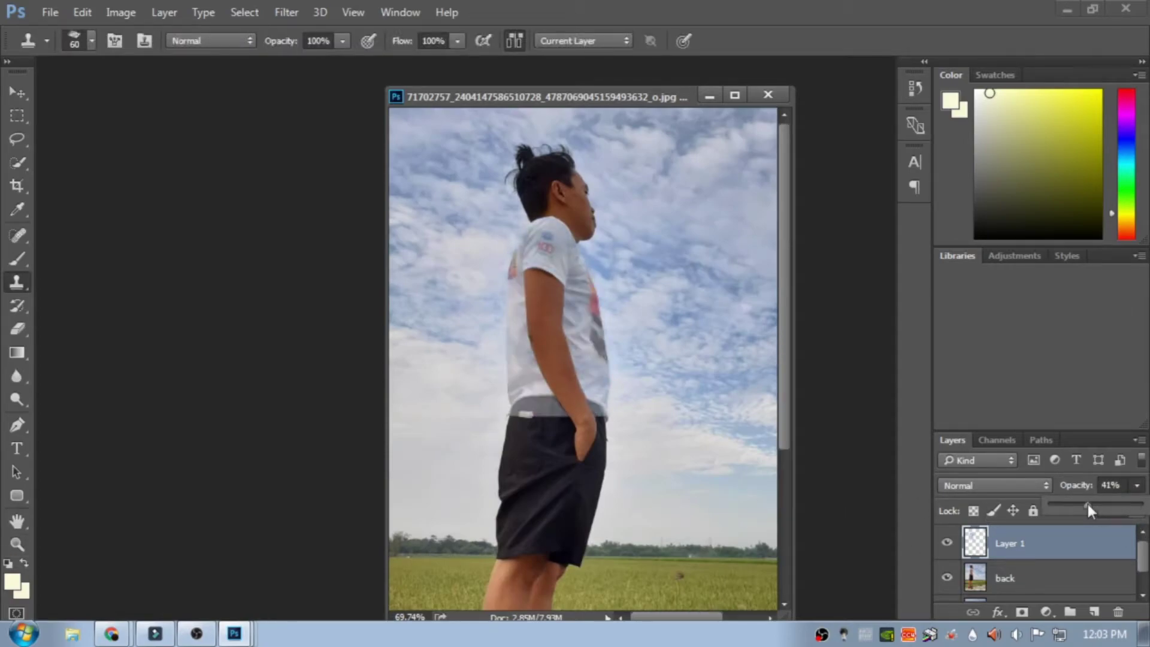
# Erase the sky patch over the waistband of the shorts on both sides of the arm with a 15 px eraser
pyautogui.press('z')
pyautogui.moveTo(600, 431); pyautogui.dragTo(679, 612)
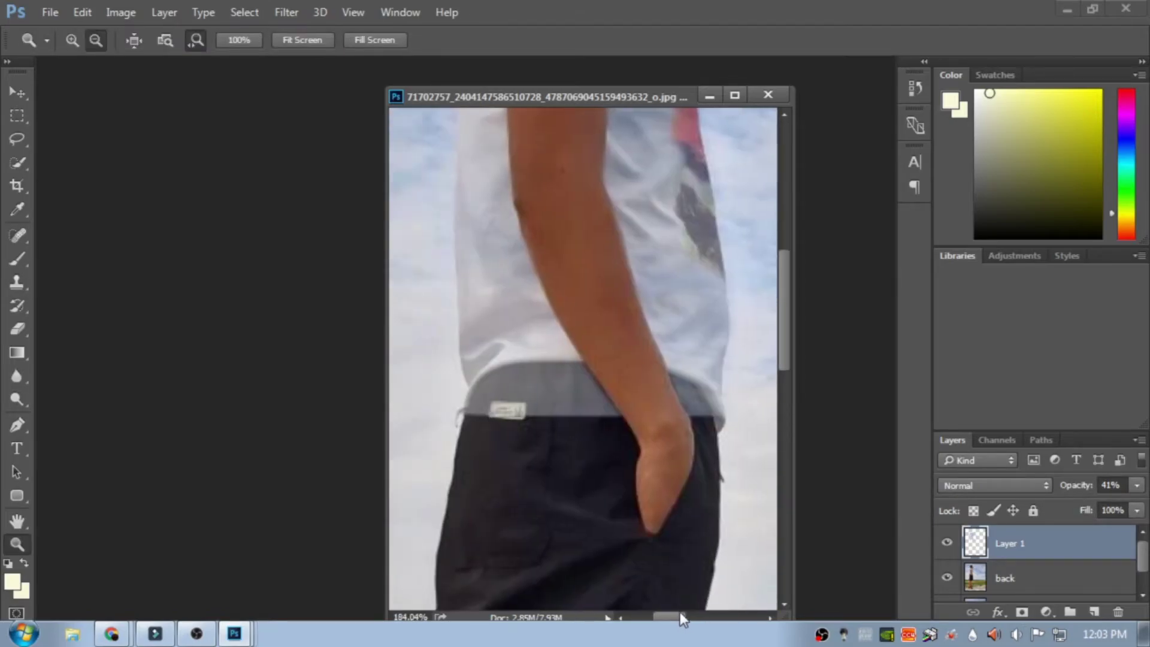
pyautogui.press('e')
pyautogui.moveTo(600, 413)
pyautogui.mouseDown()
pyautogui.moveTo(587, 375)
pyautogui.moveTo(483, 390)
pyautogui.moveTo(583, 378)
pyautogui.mouseUp()
pyautogui.moveTo(506, 379)
pyautogui.mouseDown()
pyautogui.moveTo(584, 375)
pyautogui.moveTo(544, 400)
pyautogui.moveTo(562, 390)
pyautogui.moveTo(515, 392)
pyautogui.mouseUp()
pyautogui.hscroll(1, 626, 473)
pyautogui.moveTo(633, 409)
pyautogui.mouseDown()
pyautogui.moveTo(650, 399)
pyautogui.moveTo(655, 410)
pyautogui.moveTo(625, 392)
pyautogui.mouseUp()
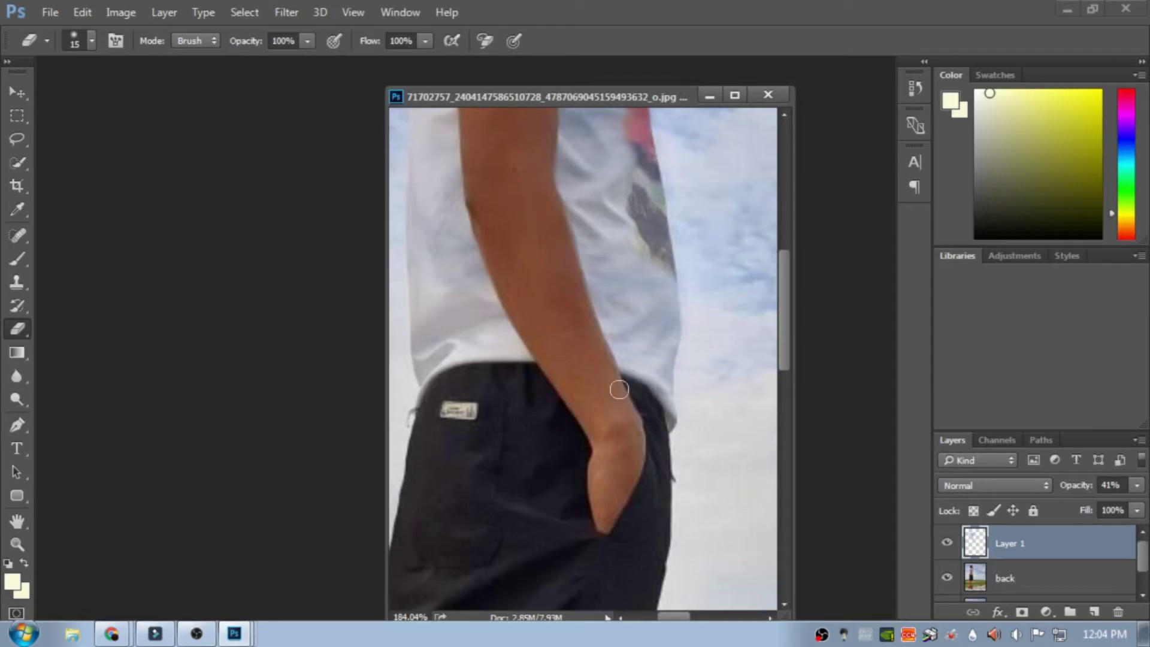
# Set Layer 1's opacity to 70%
pyautogui.press('z')
pyautogui.hotkey('ctrl', '0')
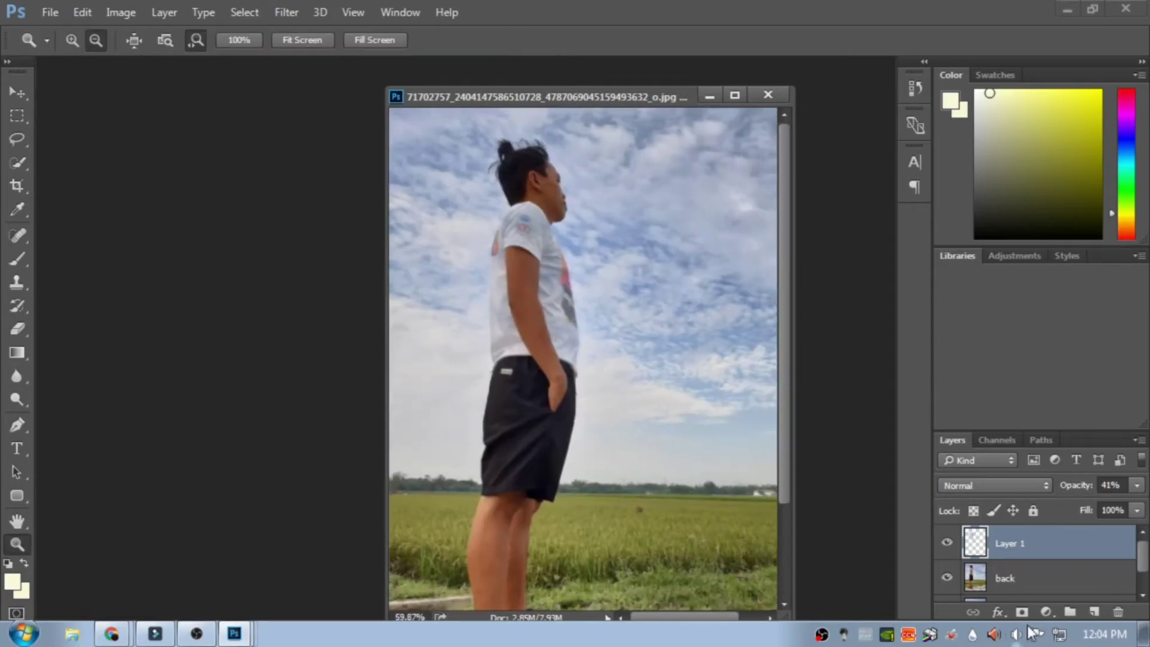
pyautogui.click(1136, 485)
pyautogui.click(1132, 505)
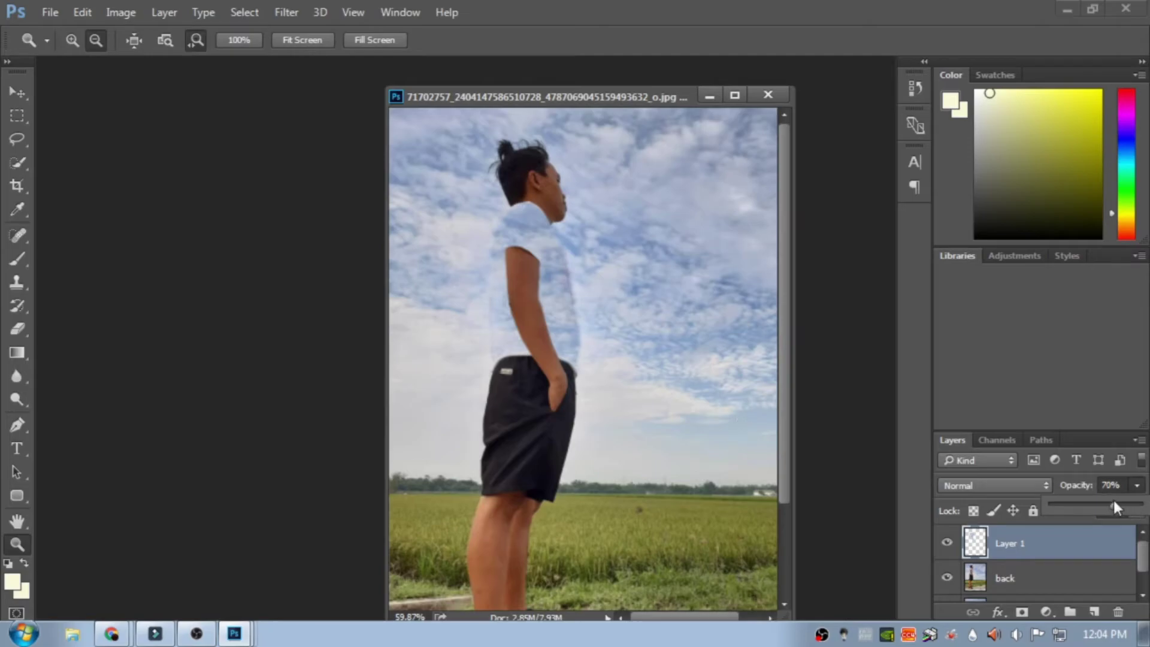
# Set Layer 1's opacity to 100% so the sky patch fully covers the shirt
pyautogui.moveTo(491, 385); pyautogui.dragTo(583, 475)
pyautogui.scroll(12, 706, 431)
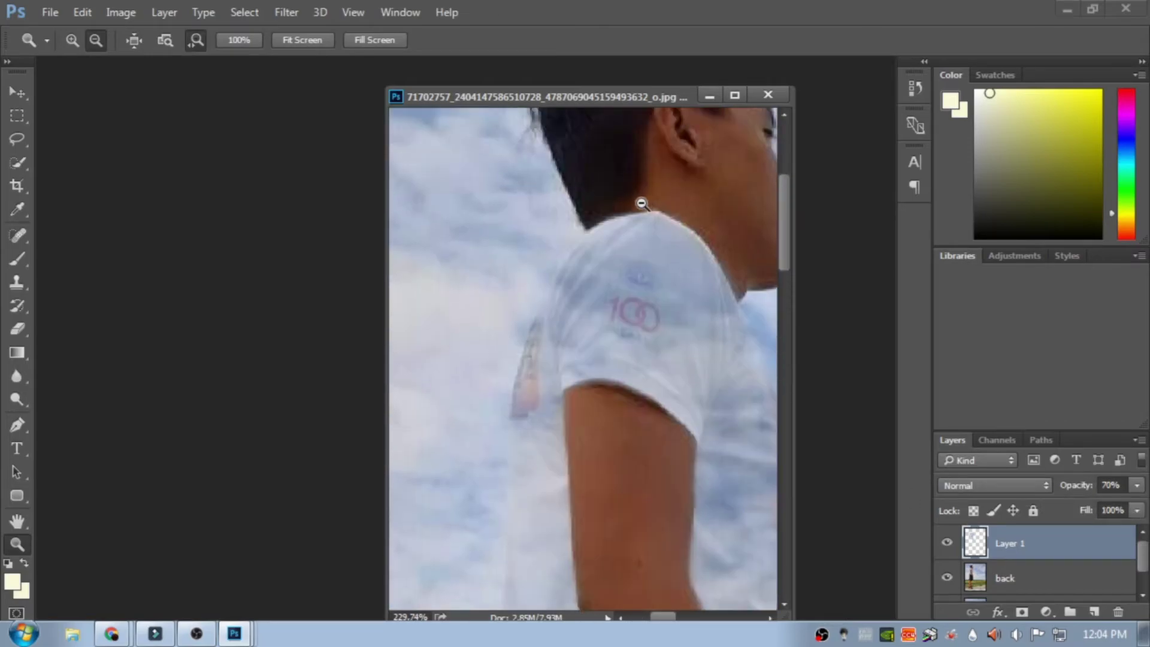
pyautogui.press('e')
pyautogui.press('z')
pyautogui.moveTo(588, 349); pyautogui.dragTo(503, 371)
pyautogui.click(1136, 486)
pyautogui.click(1141, 506)
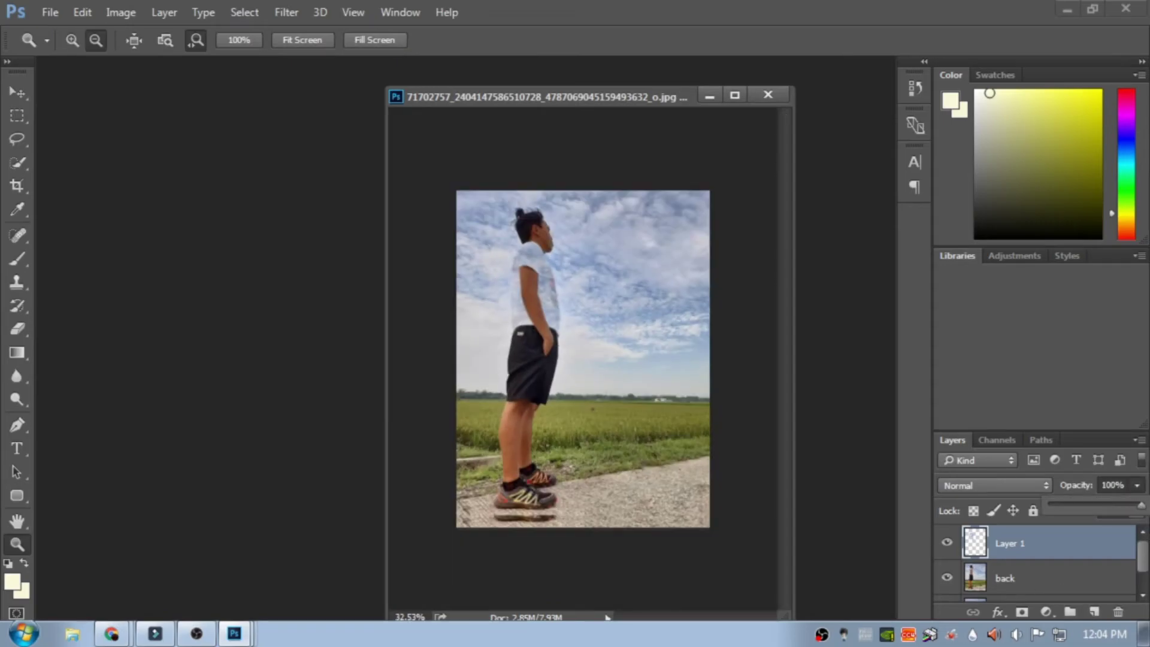
pyautogui.moveTo(595, 112); pyautogui.dragTo(581, 112)
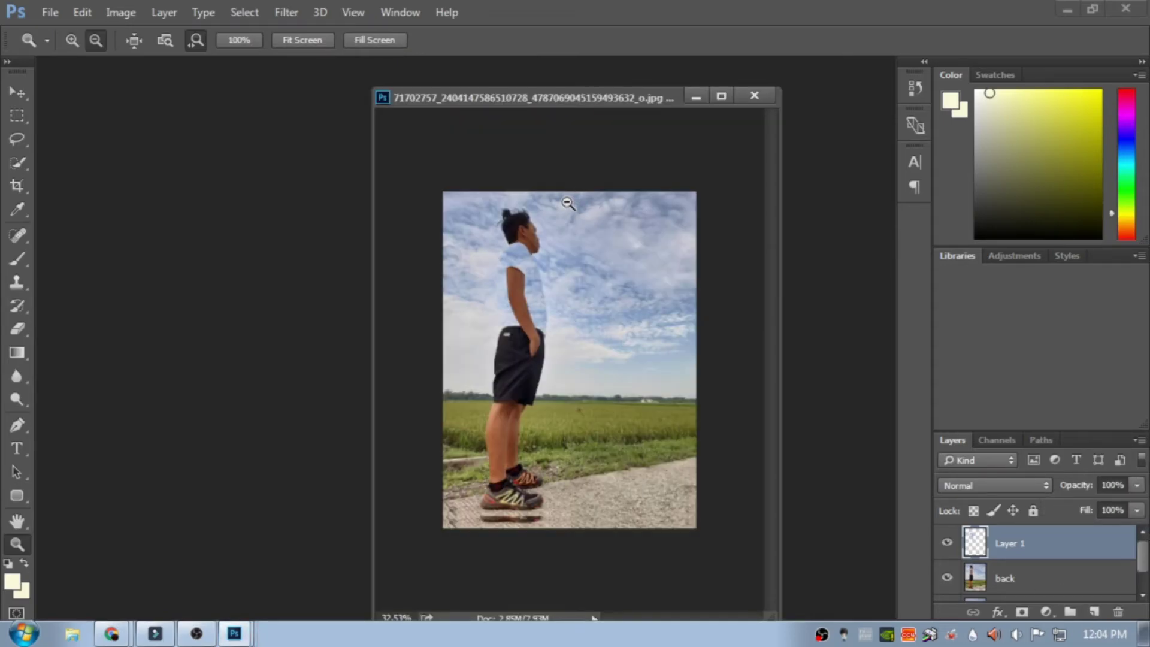
pyautogui.press('s')
pyautogui.click(546, 376)
pyautogui.click(594, 269)
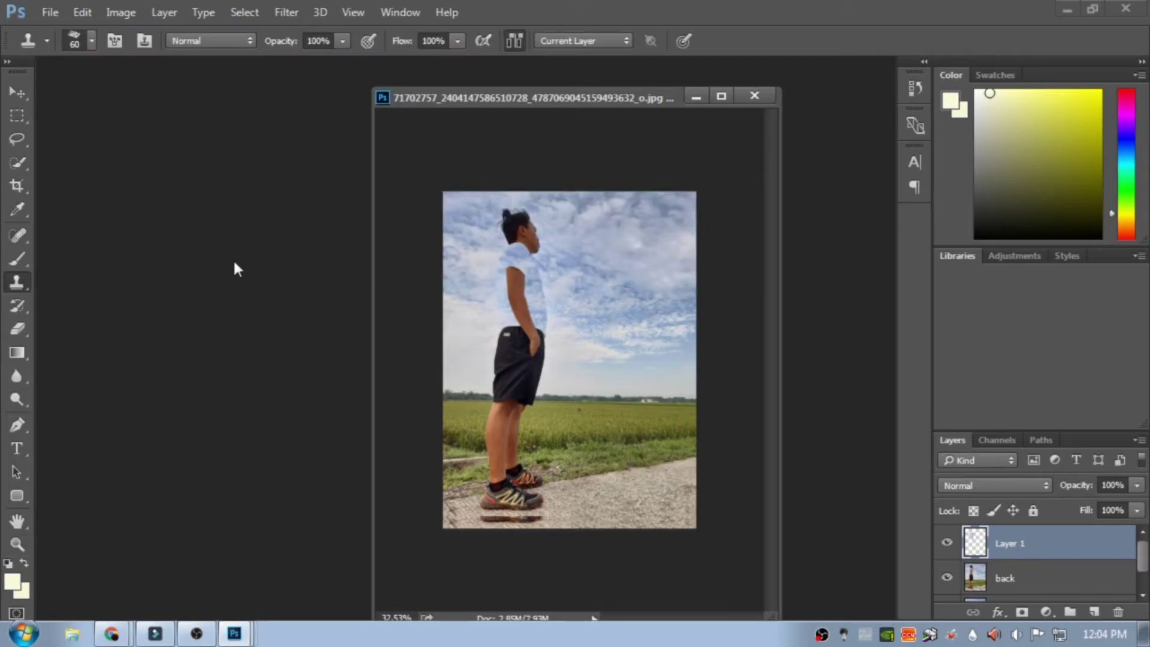
# Save the edited photo as a JPEG named 123 in the Downloads folder, accepting the JPEG options
pyautogui.click(50, 12)
pyautogui.click(66, 216)
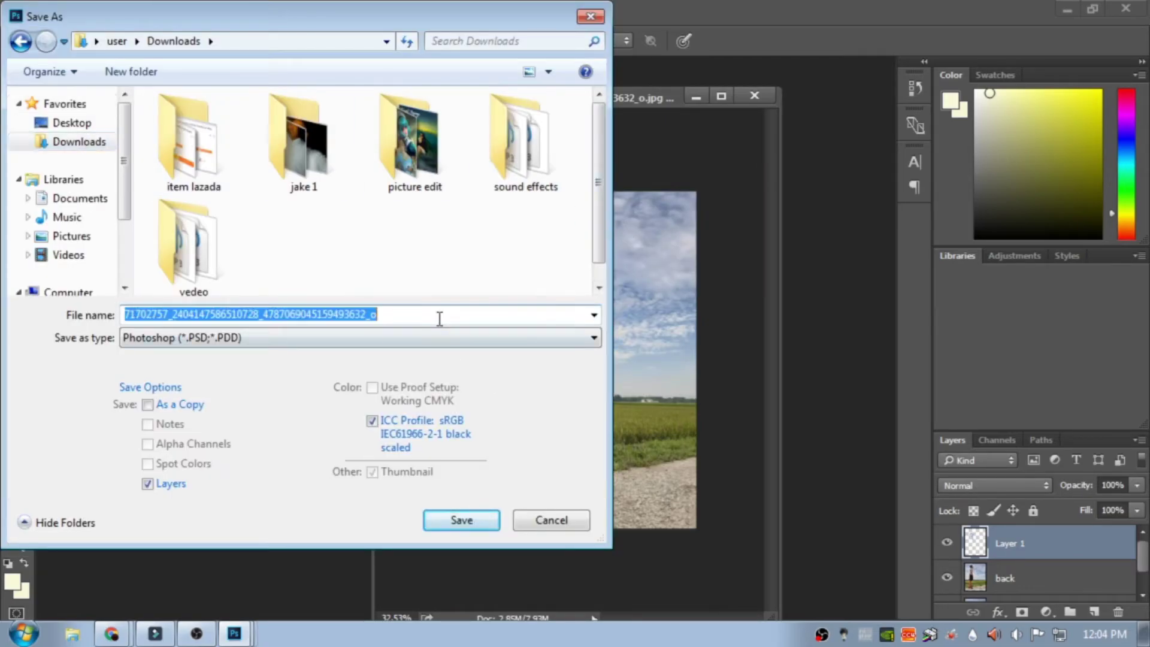
pyautogui.write('123')
pyautogui.click(455, 338)
pyautogui.click(229, 476)
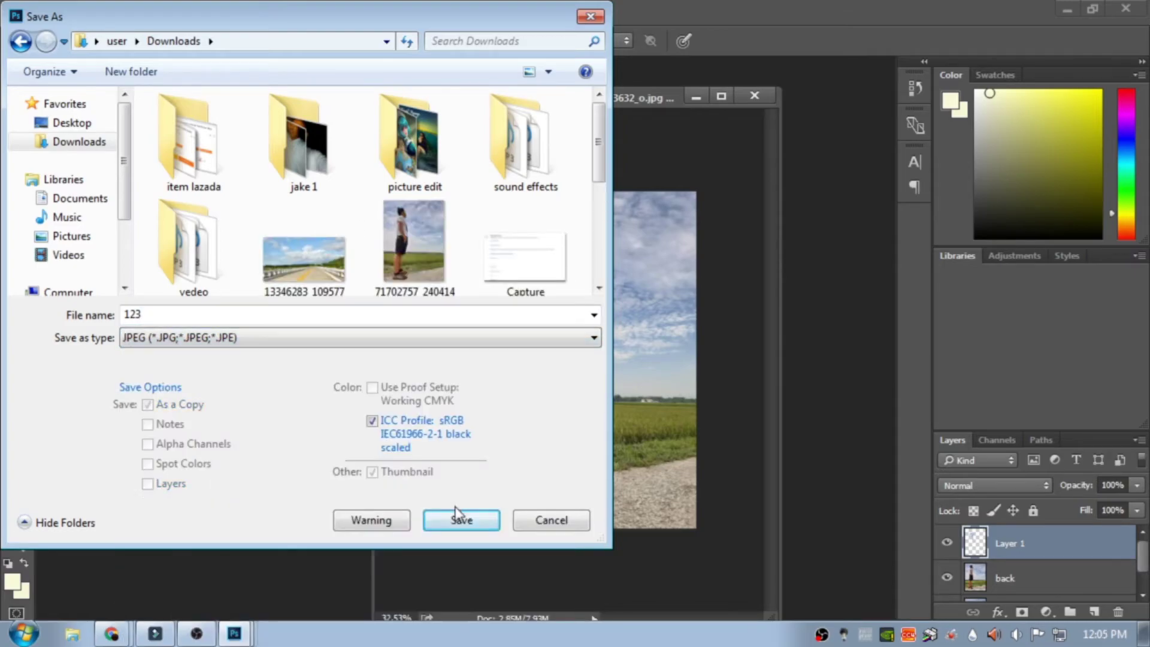
pyautogui.click(454, 502)
pyautogui.click(675, 149)
# Close the layered photo document without saving and open the 123 JPEG from the Downloads folder
pyautogui.press('z')
pyautogui.hotkey('ctrl', 'w')
pyautogui.click(594, 265)
pyautogui.hotkey('ctrl', 'o')
pyautogui.click(368, 269)
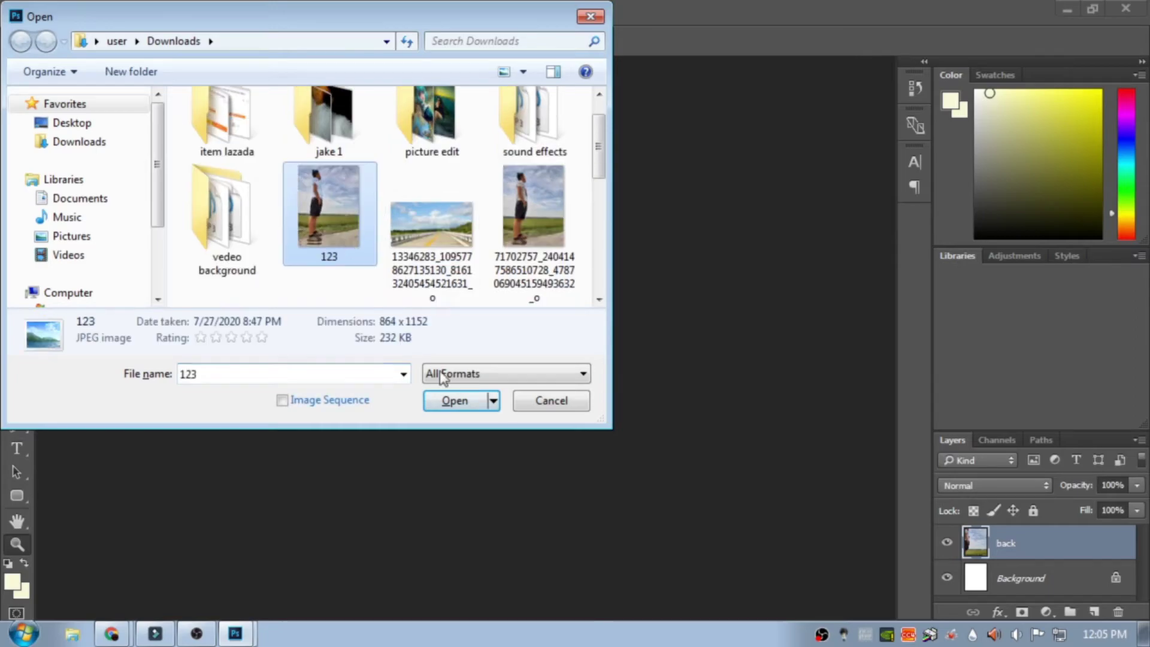
pyautogui.click(455, 400)
# Move the 123.jpg window clear of the untitled document and close that untitled document without saving
pyautogui.moveTo(172, 103); pyautogui.dragTo(243, 171)
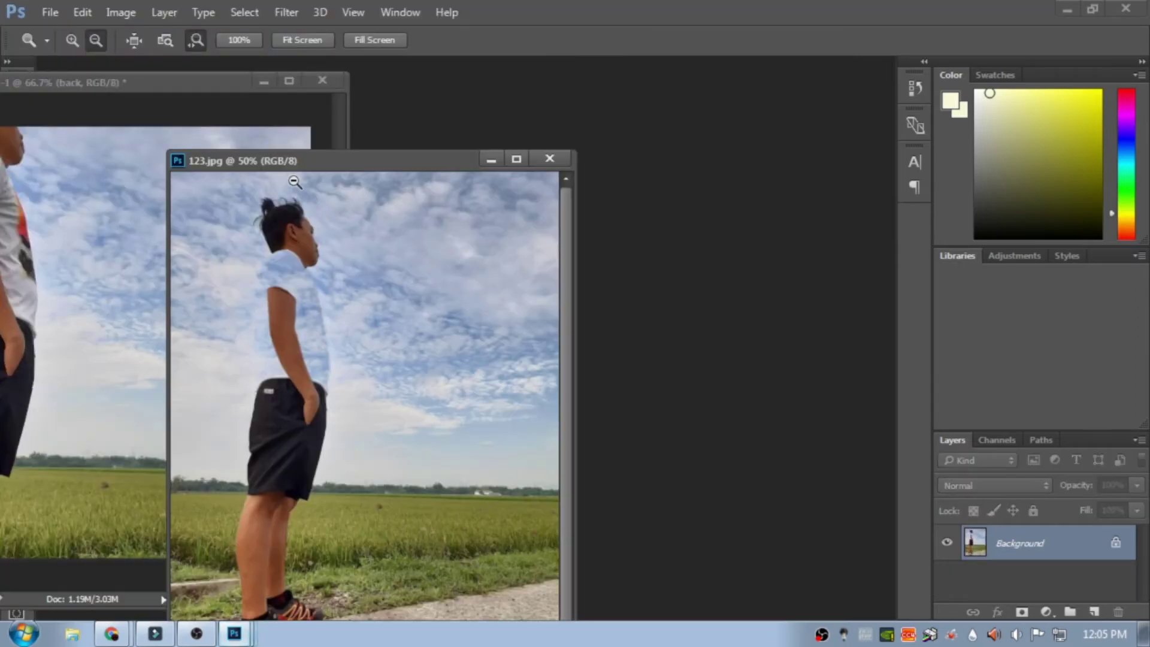
pyautogui.moveTo(365, 159); pyautogui.dragTo(584, 111)
pyautogui.click(325, 82)
pyautogui.click(600, 253)
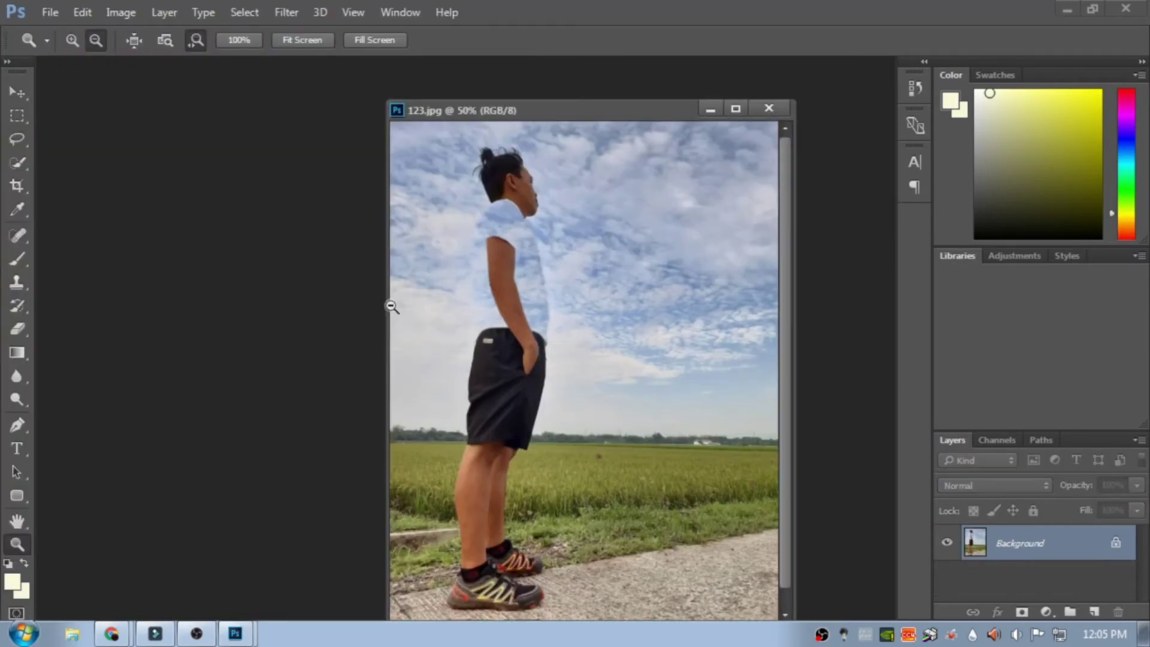
# Remove the faint shirt outline along the back and chest edges with a 25 px Spot Healing Brush
pyautogui.moveTo(651, 370); pyautogui.dragTo(694, 612)
pyautogui.moveTo(617, 111); pyautogui.dragTo(632, 43)
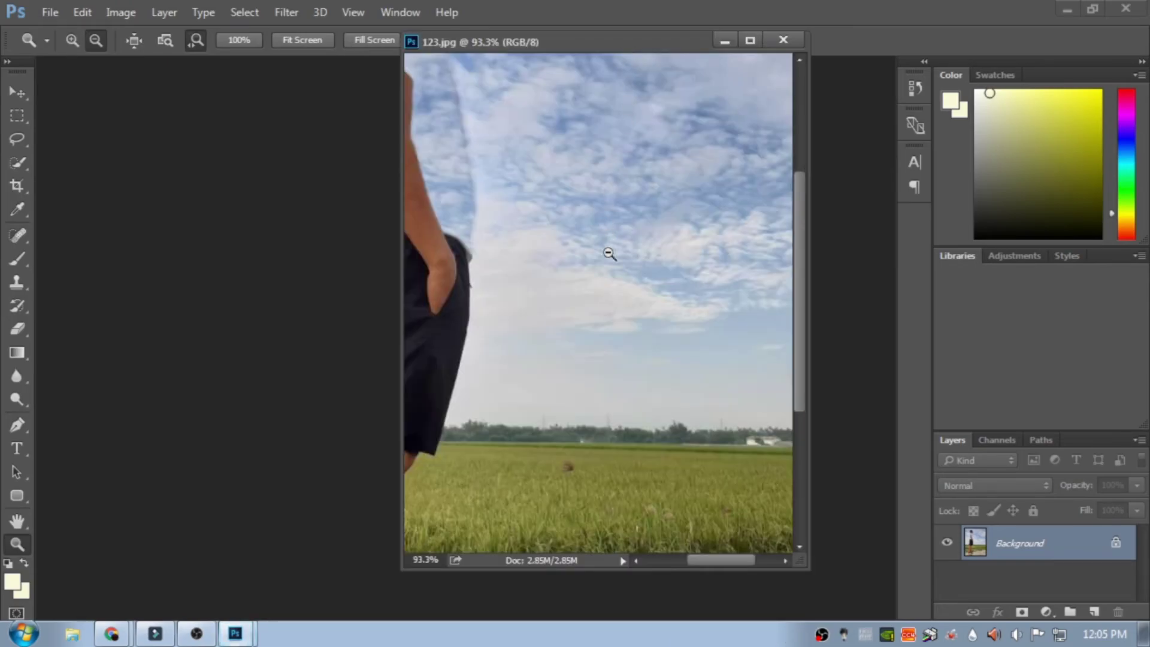
pyautogui.moveTo(729, 560); pyautogui.dragTo(685, 560)
pyautogui.scroll(3, 724, 380)
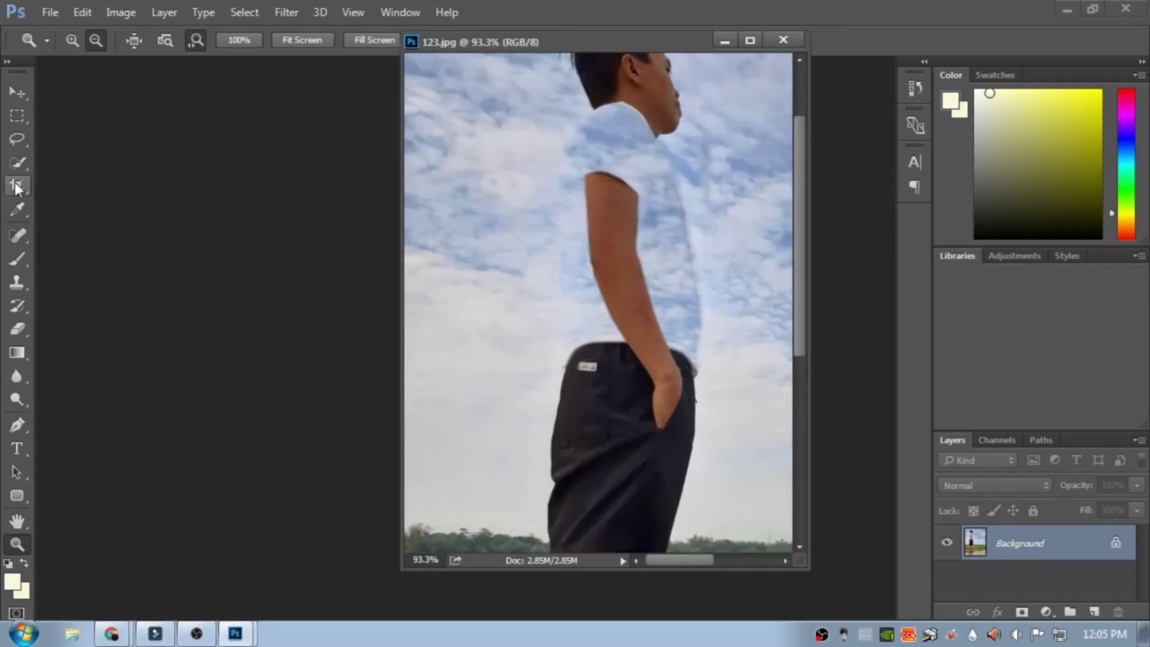
pyautogui.click(12, 242)
pyautogui.click(90, 235)
pyautogui.moveTo(566, 116)
pyautogui.mouseDown()
pyautogui.moveTo(554, 180)
pyautogui.moveTo(560, 335)
pyautogui.mouseUp()
pyautogui.moveTo(673, 161); pyautogui.dragTo(699, 354)
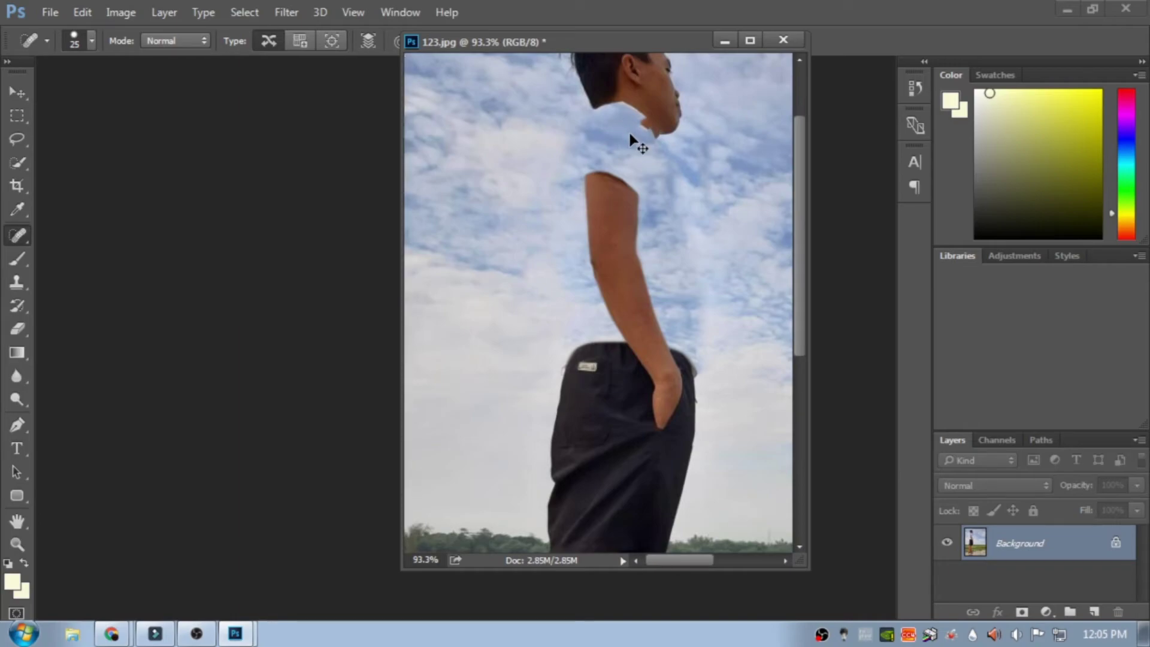
# Try healing the collar edge at the front of the neck, and undo the stroke
pyautogui.moveTo(650, 151)
pyautogui.mouseDown()
pyautogui.moveTo(626, 115)
pyautogui.moveTo(656, 146)
pyautogui.mouseUp()
pyautogui.hotkey('ctrl', 'z')
pyautogui.hotkey('ctrl', 'z')
pyautogui.hotkey('ctrl', 'z')
# Copy a lassoed patch of sky from the shirt area onto a new layer and move it over the notch at the collar
pyautogui.scroll(1, 665, 192)
pyautogui.press('z')
pyautogui.moveTo(673, 210); pyautogui.dragTo(743, 359)
pyautogui.scroll(4, 708, 305)
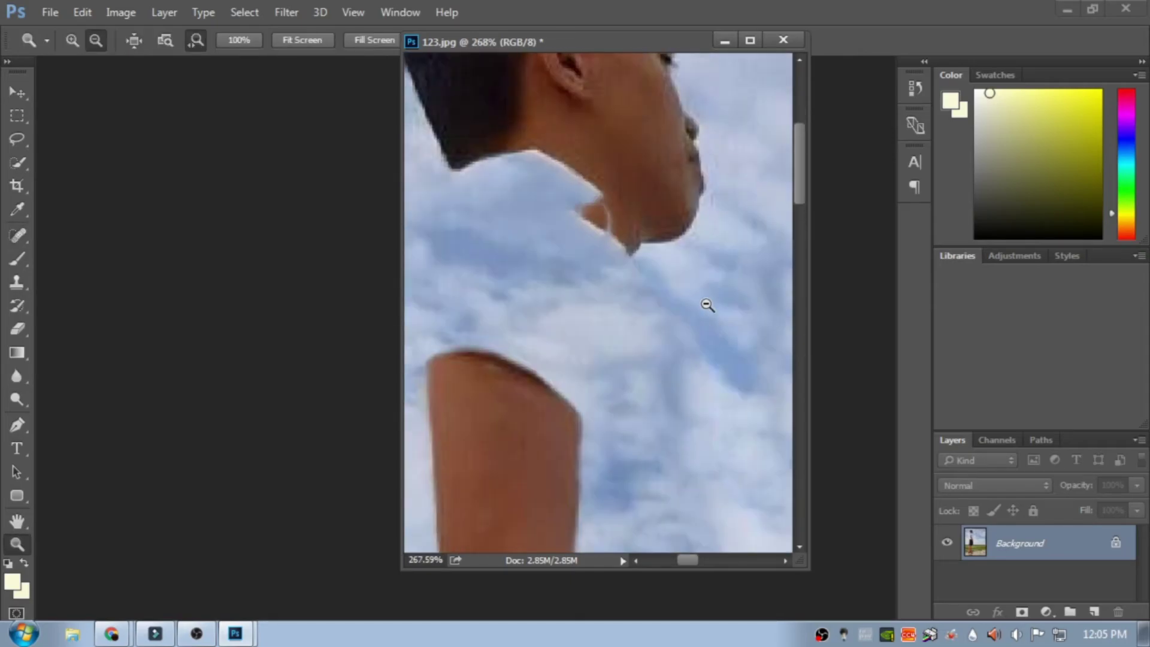
pyautogui.rightClick(18, 162)
pyautogui.rightClick(17, 138)
pyautogui.click(49, 141)
pyautogui.moveTo(618, 293); pyautogui.dragTo(591, 248)
pyautogui.hotkey('ctrl', 'x')
pyautogui.hotkey('ctrl', 'z')
pyautogui.hotkey('ctrl', 'v')
pyautogui.press('v')
pyautogui.moveTo(592, 235); pyautogui.dragTo(584, 225)
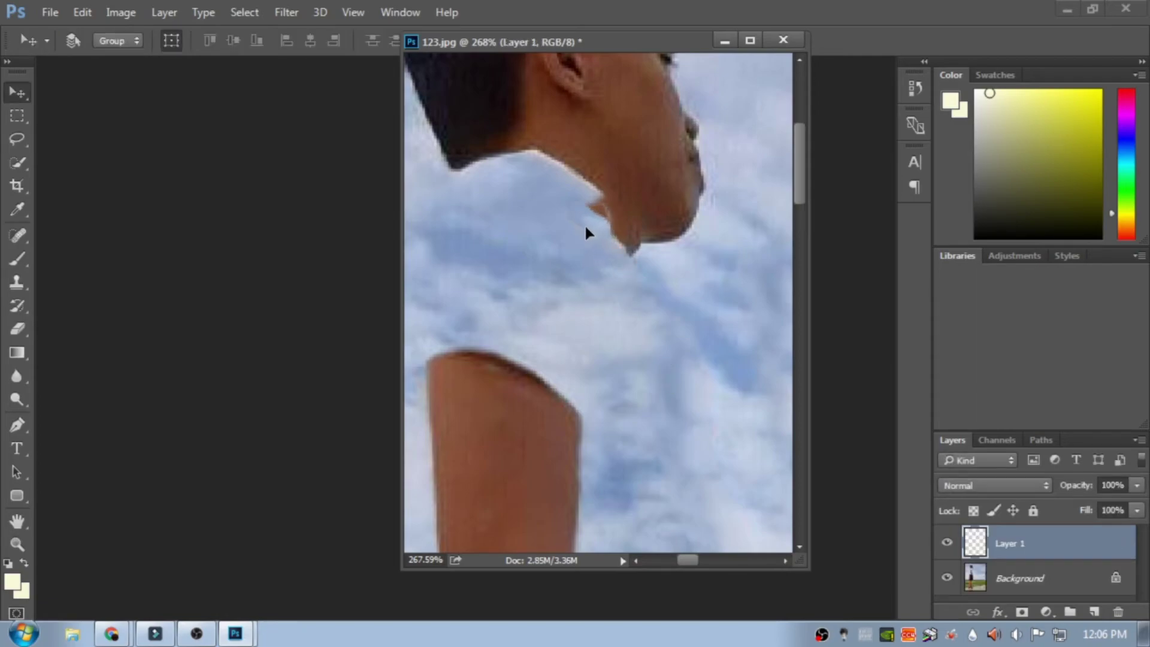
# Cover the rest of the collar notch with two more copies of the sky patch and trim them along the neck with a 15 px eraser
pyautogui.hotkey('ctrl', 'v')
pyautogui.moveTo(600, 323); pyautogui.dragTo(596, 280)
pyautogui.hotkey('ctrl', 'j')
pyautogui.moveTo(600, 216)
pyautogui.mouseDown()
pyautogui.moveTo(598, 359)
pyautogui.moveTo(619, 243)
pyautogui.mouseUp()
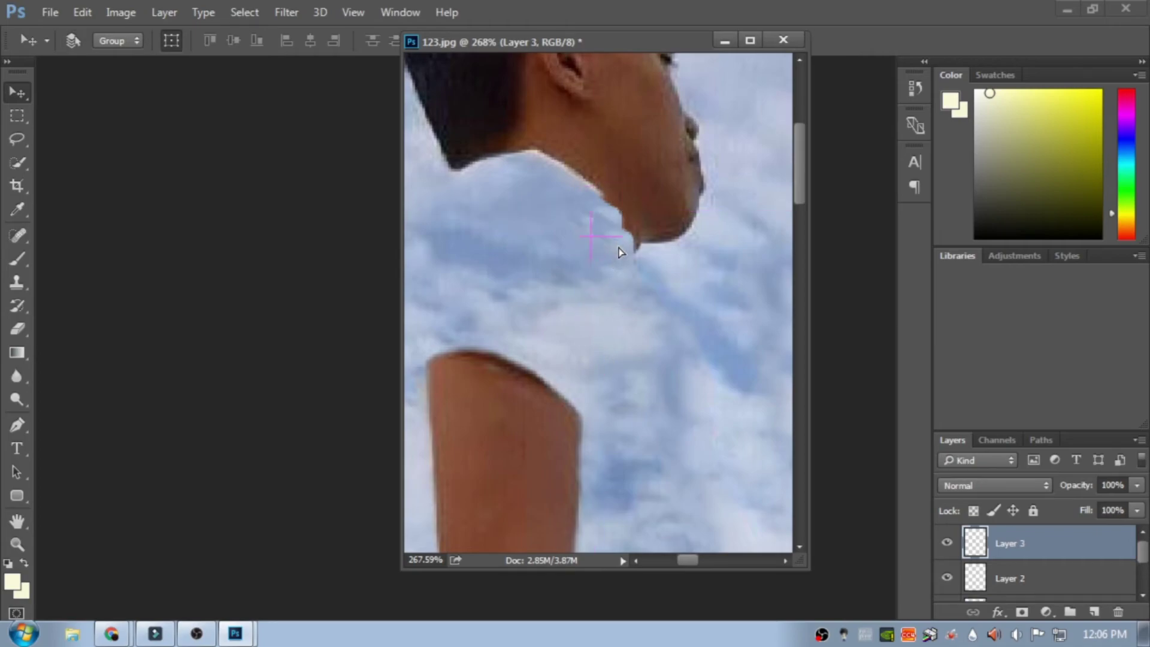
pyautogui.press('e')
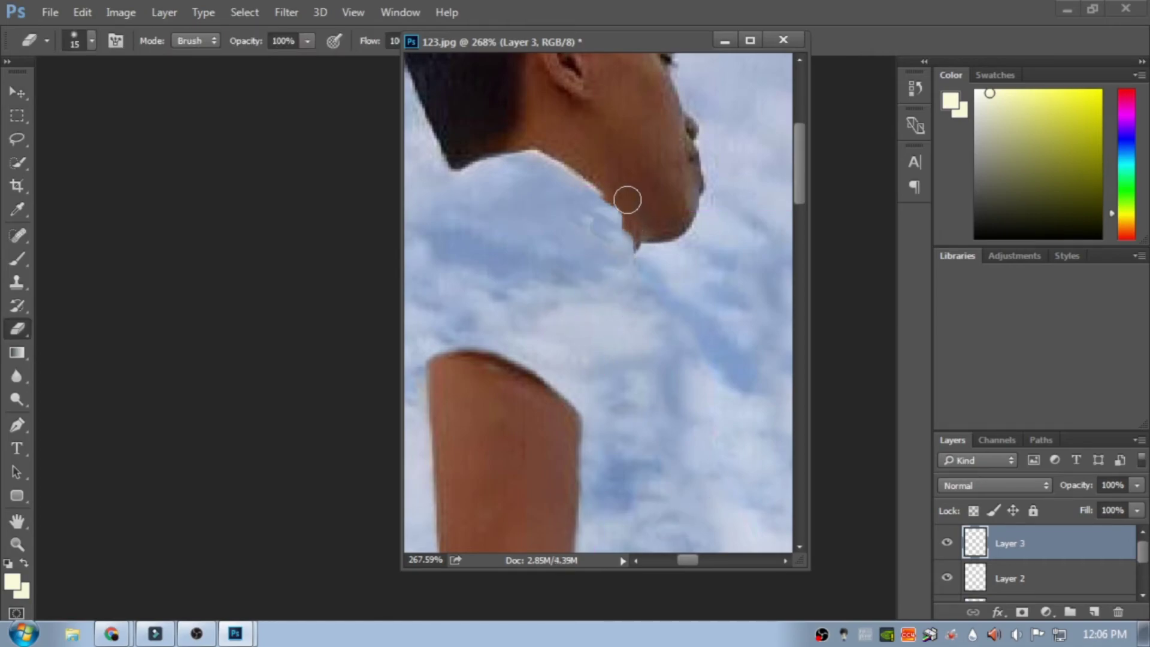
pyautogui.hotkey('alt', '[')
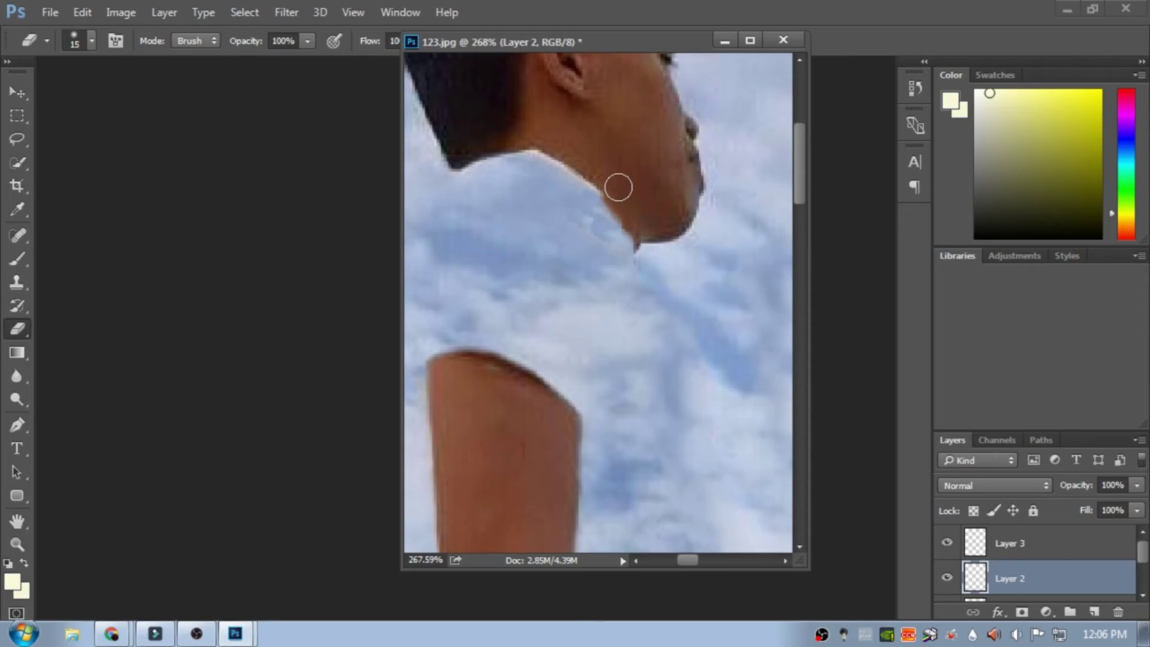
# Add a Brightness/Contrast adjustment layer and raise the brightness slightly
pyautogui.press('z')
pyautogui.moveTo(661, 261); pyautogui.dragTo(584, 330)
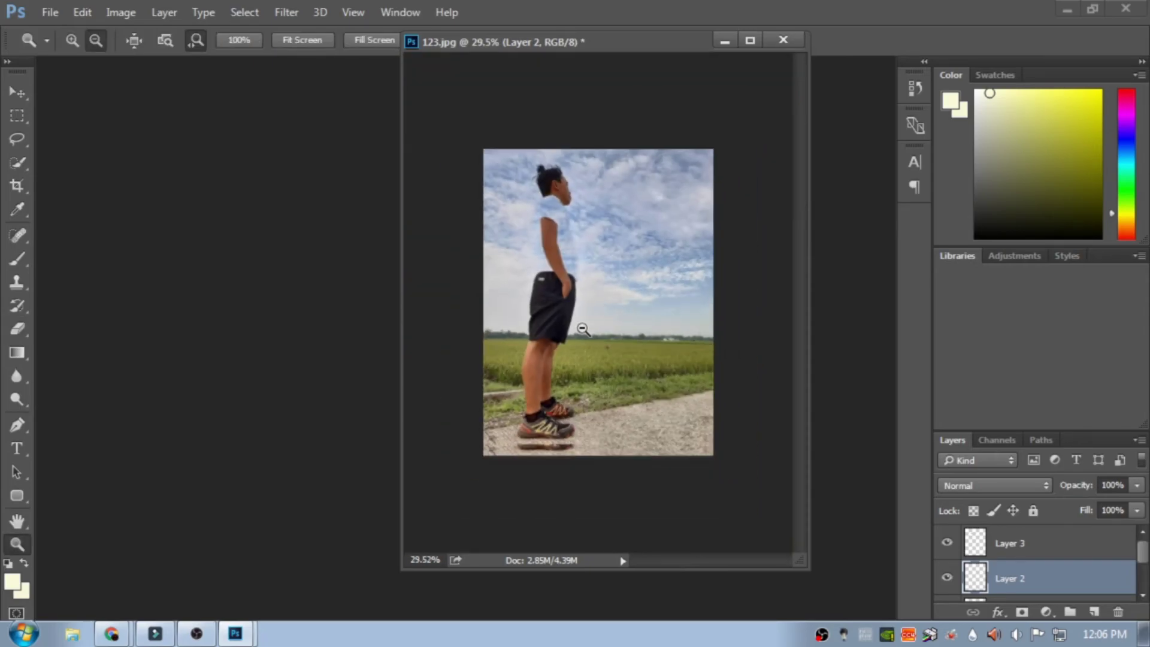
pyautogui.click(585, 329)
pyautogui.click(1047, 611)
pyautogui.click(1047, 285)
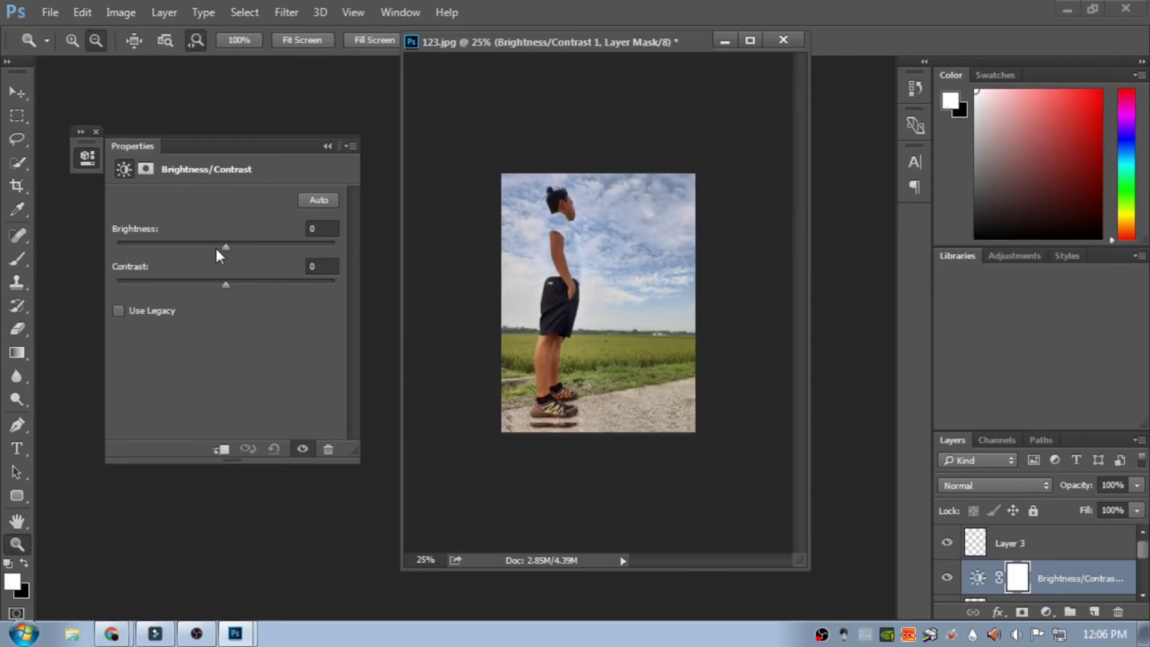
pyautogui.moveTo(226, 246); pyautogui.dragTo(236, 246)
# Add a Hue/Saturation adjustment with hue +7 and saturation +18, and a Color Balance adjustment with midtones Cyan/Red at -36
pyautogui.click(1045, 612)
pyautogui.click(1096, 402)
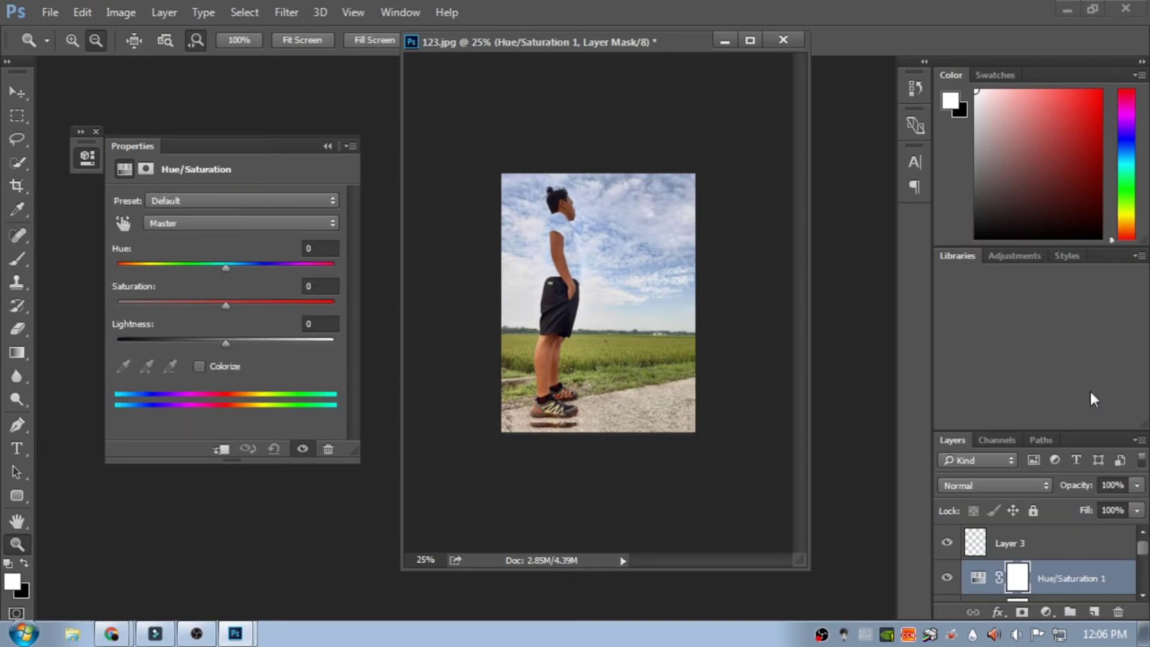
pyautogui.moveTo(226, 267); pyautogui.dragTo(235, 267)
pyautogui.click(1045, 611)
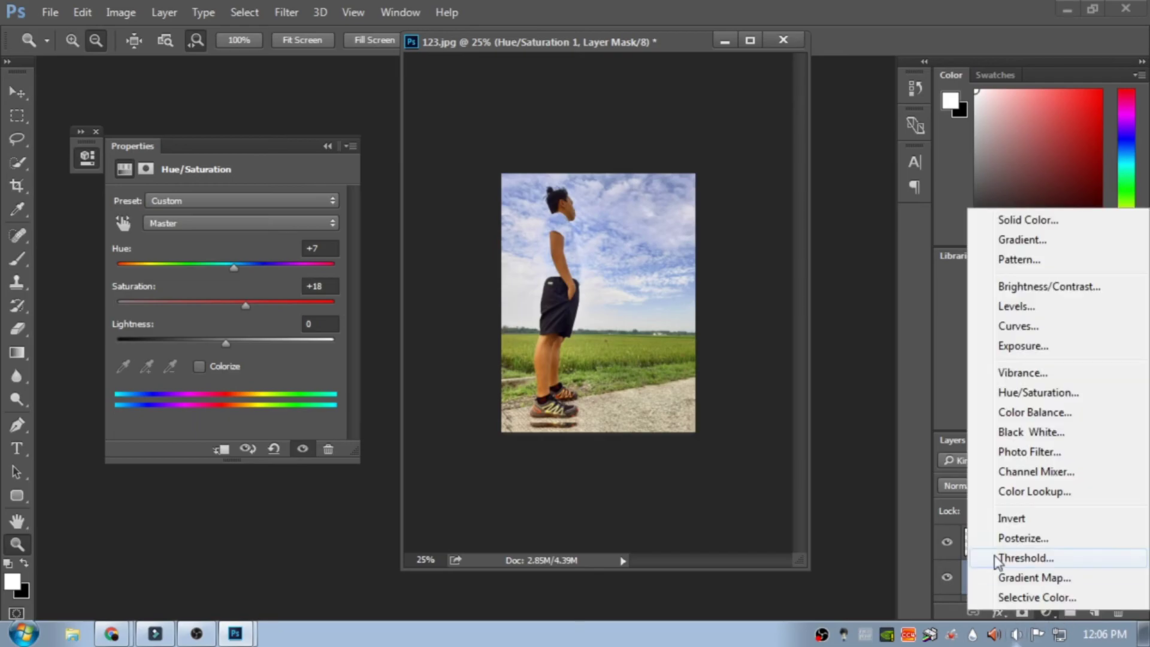
pyautogui.click(994, 411)
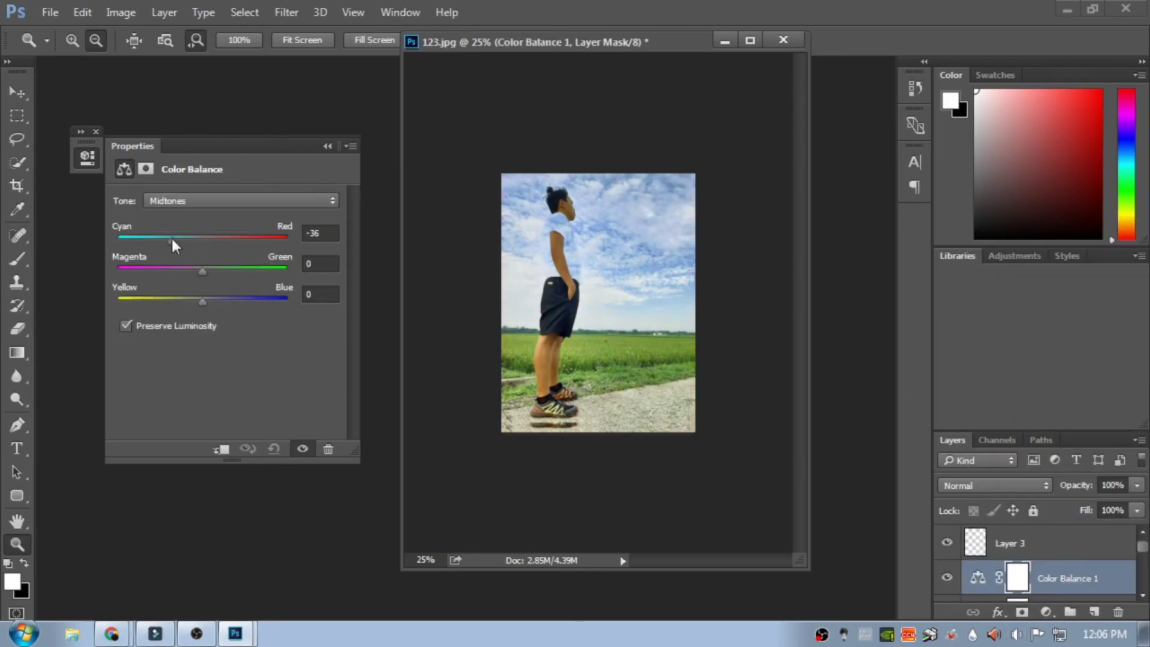
# Save the color-adjusted photo as a JPEG named kbjieg in the Downloads folder, accepting the JPEG options
pyautogui.click(50, 12)
pyautogui.click(90, 211)
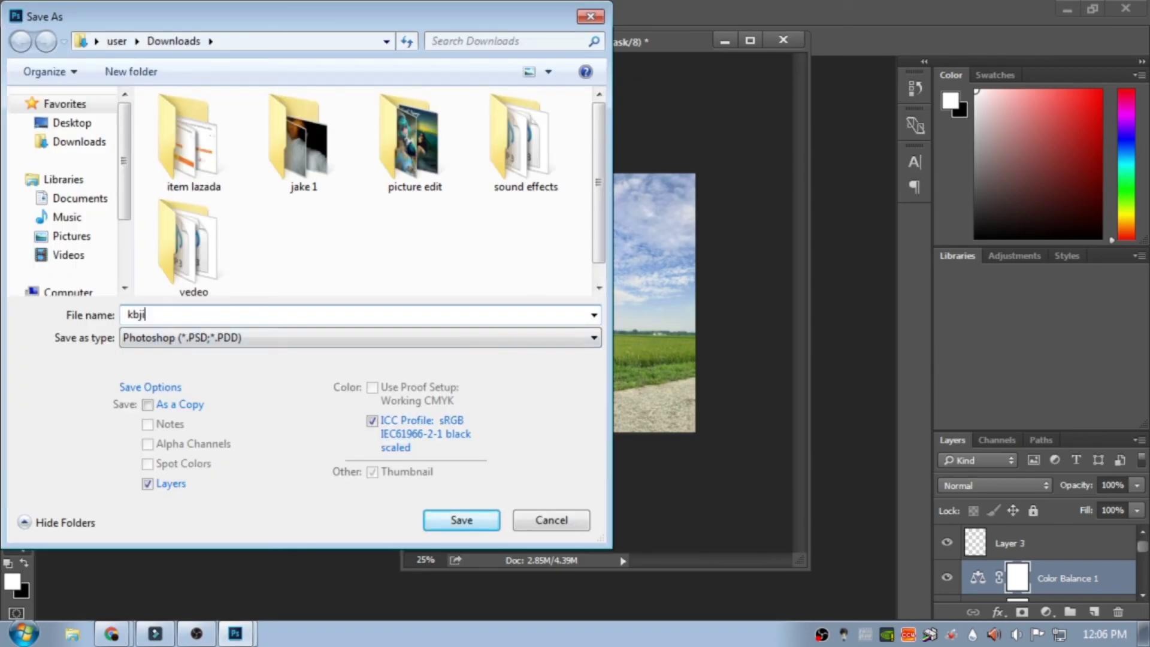
pyautogui.click(419, 337)
pyautogui.click(179, 470)
pyautogui.click(461, 519)
pyautogui.click(680, 149)
# Close 123.jpg without saving its changes and collapse the adjustment properties
pyautogui.click(783, 39)
pyautogui.click(598, 254)
pyautogui.click(327, 146)
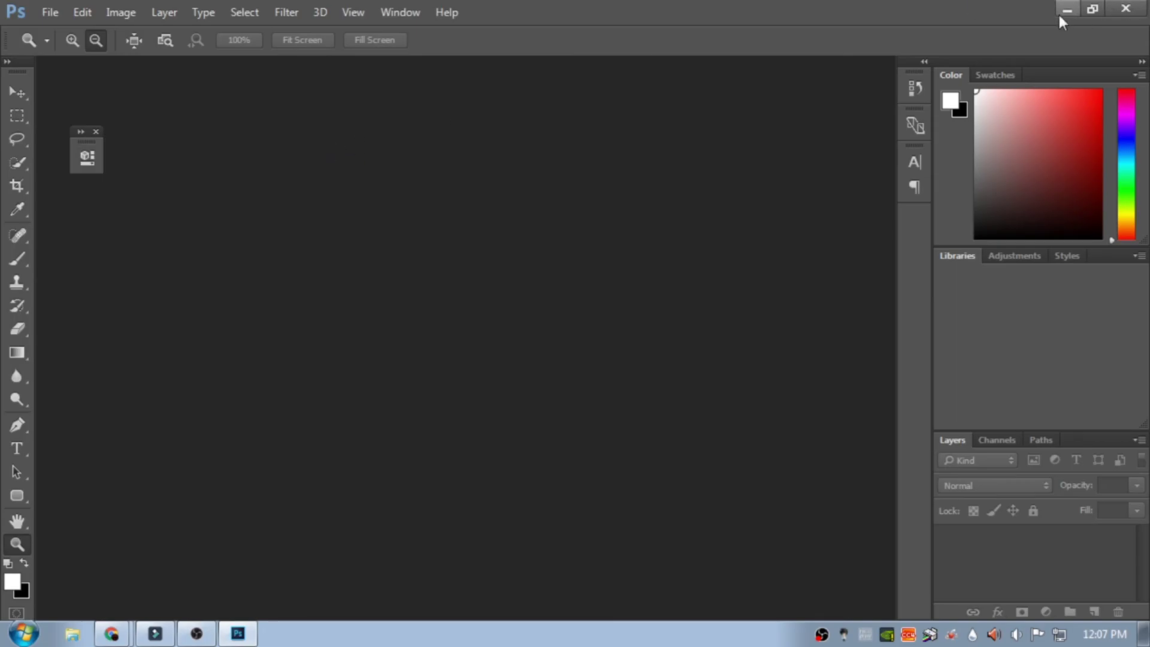
# Switch to Windows Explorer and open the final_Fotor image from the Downloads folder in Windows Photo Viewer
pyautogui.click(1067, 10)
pyautogui.press('super')
pyautogui.click(288, 263)
pyautogui.click(316, 176)
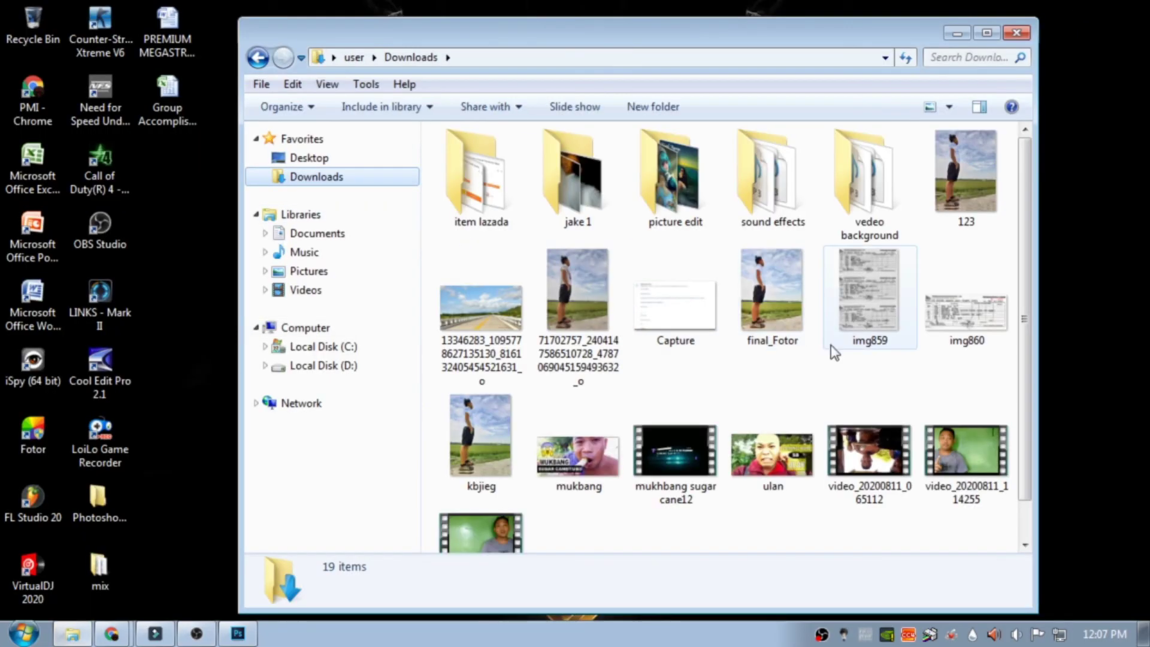
pyautogui.doubleClick(776, 292)
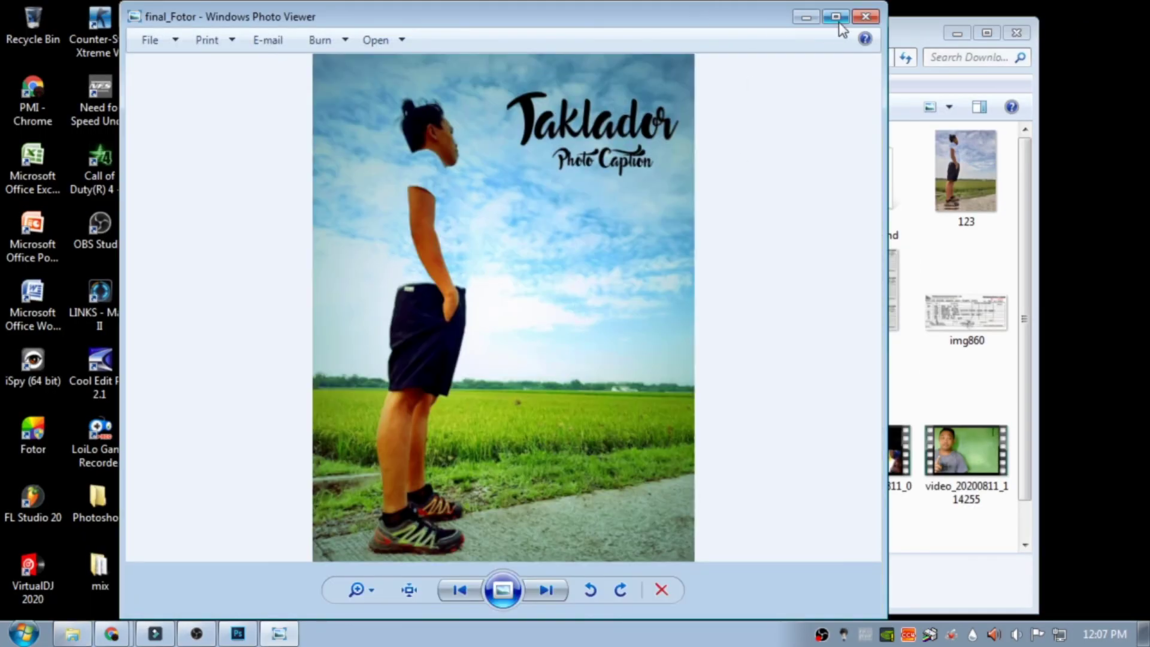
# Compare the original shirt photo side by side with the final_Fotor image, and close both viewers
pyautogui.click(838, 22)
pyautogui.click(1103, 7)
pyautogui.moveTo(363, 9); pyautogui.dragTo(834, 64)
pyautogui.doubleClick(561, 300)
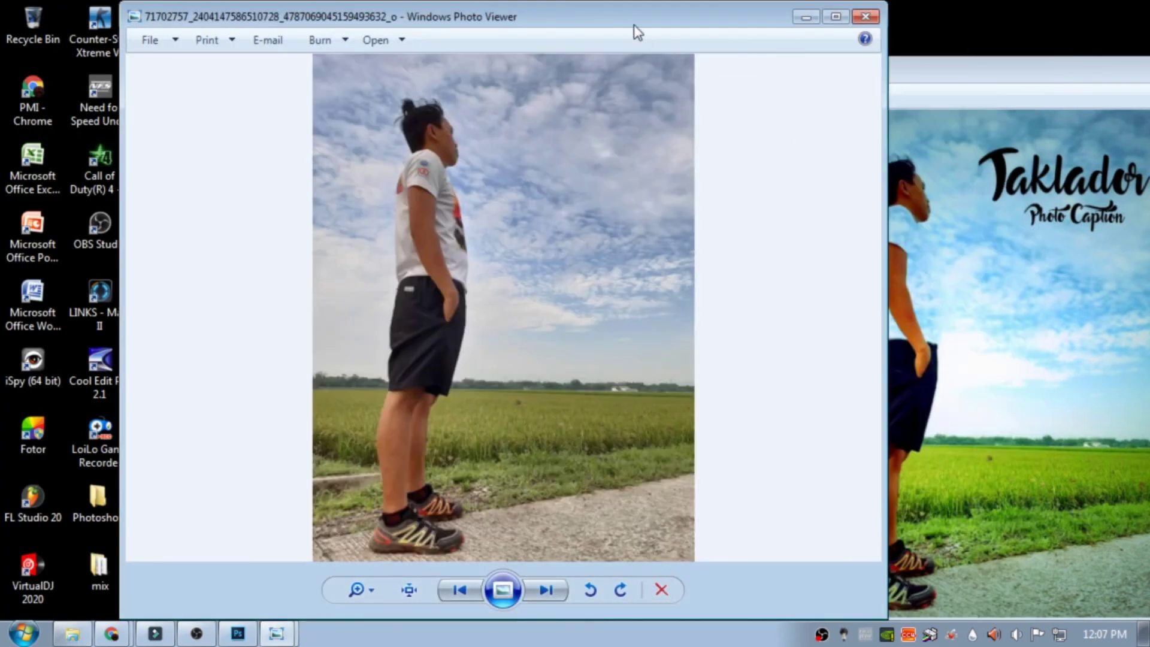
pyautogui.moveTo(633, 29); pyautogui.dragTo(470, 54)
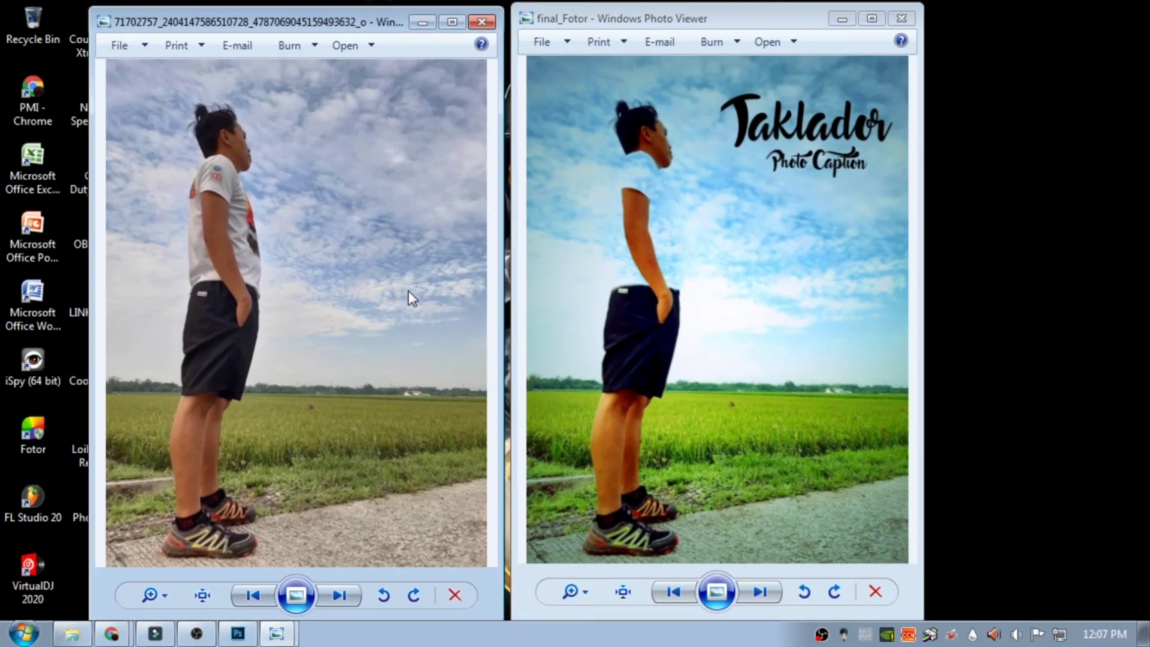
pyautogui.click(901, 20)
pyautogui.click(482, 22)
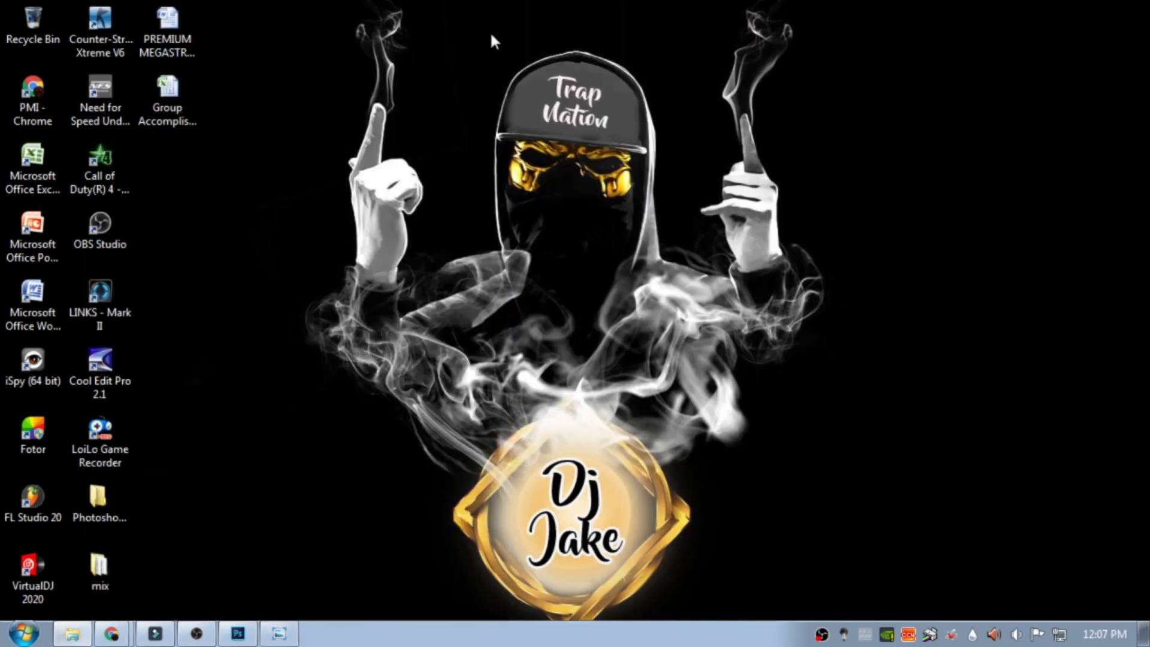